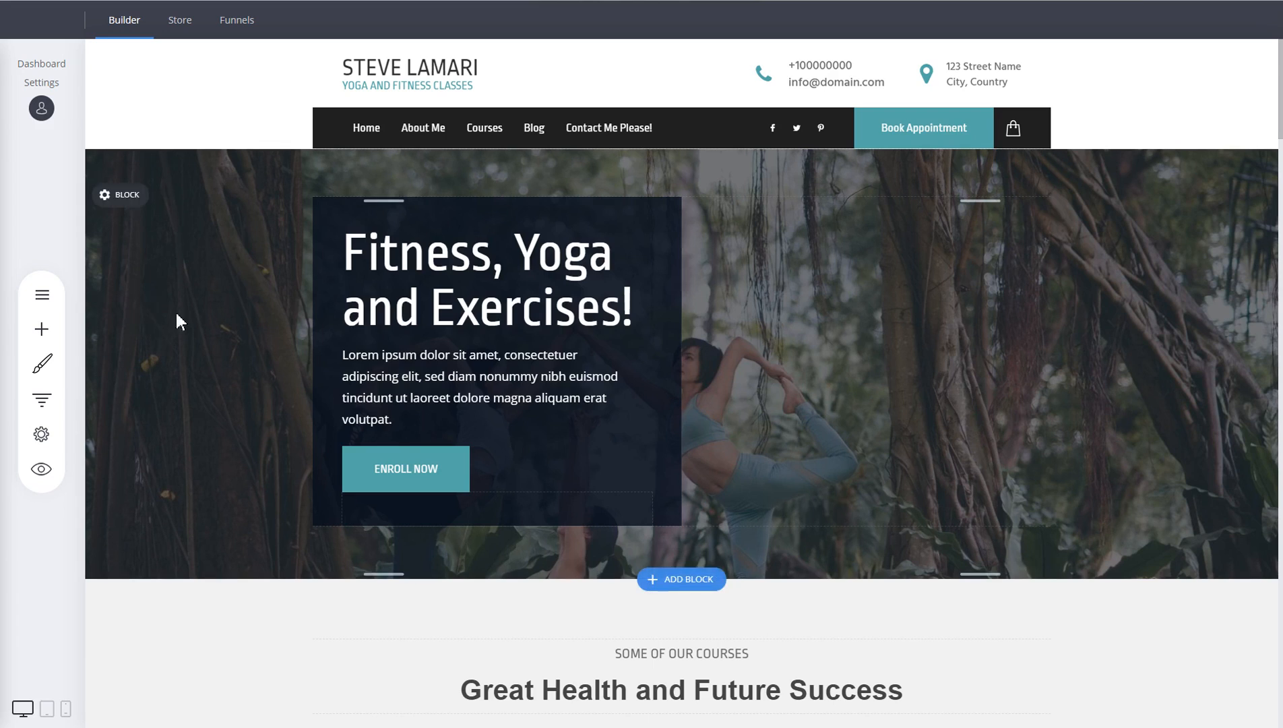
Open the current page's SEO settings and examine its page title and meta description fields.
click(53, 437)
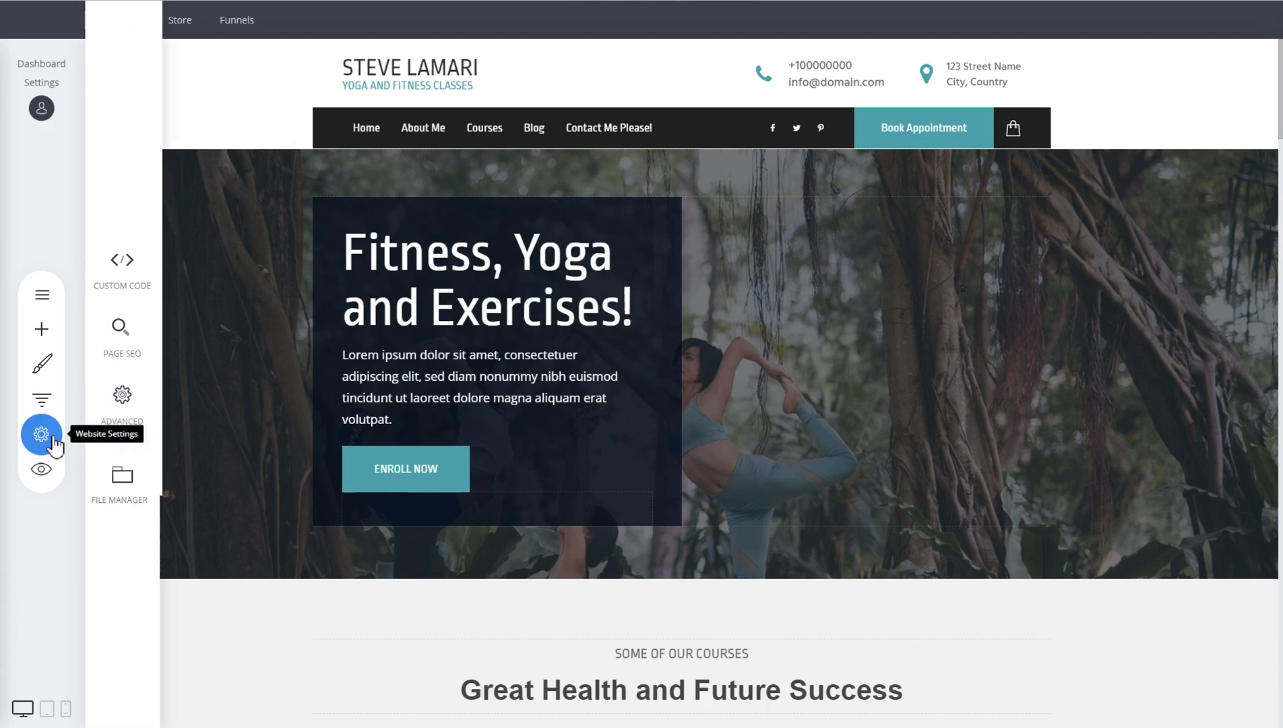
click(134, 345)
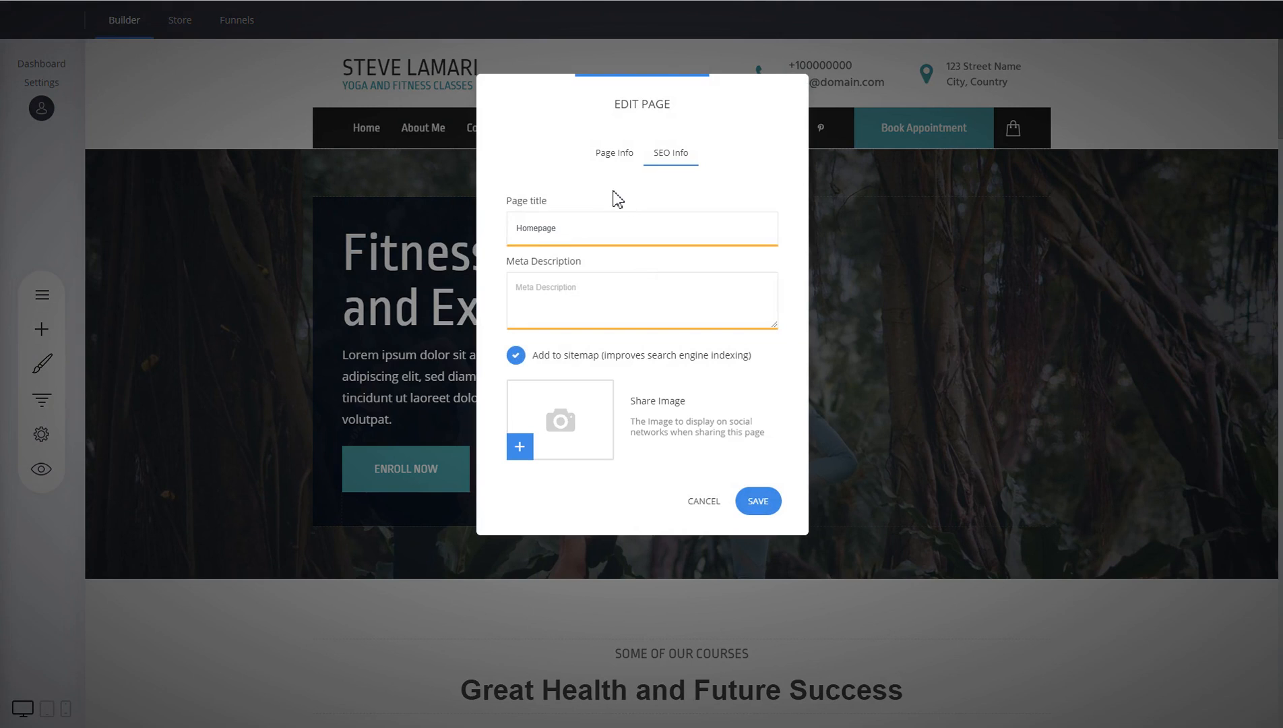
drag(555, 226, 516, 221)
click(562, 283)
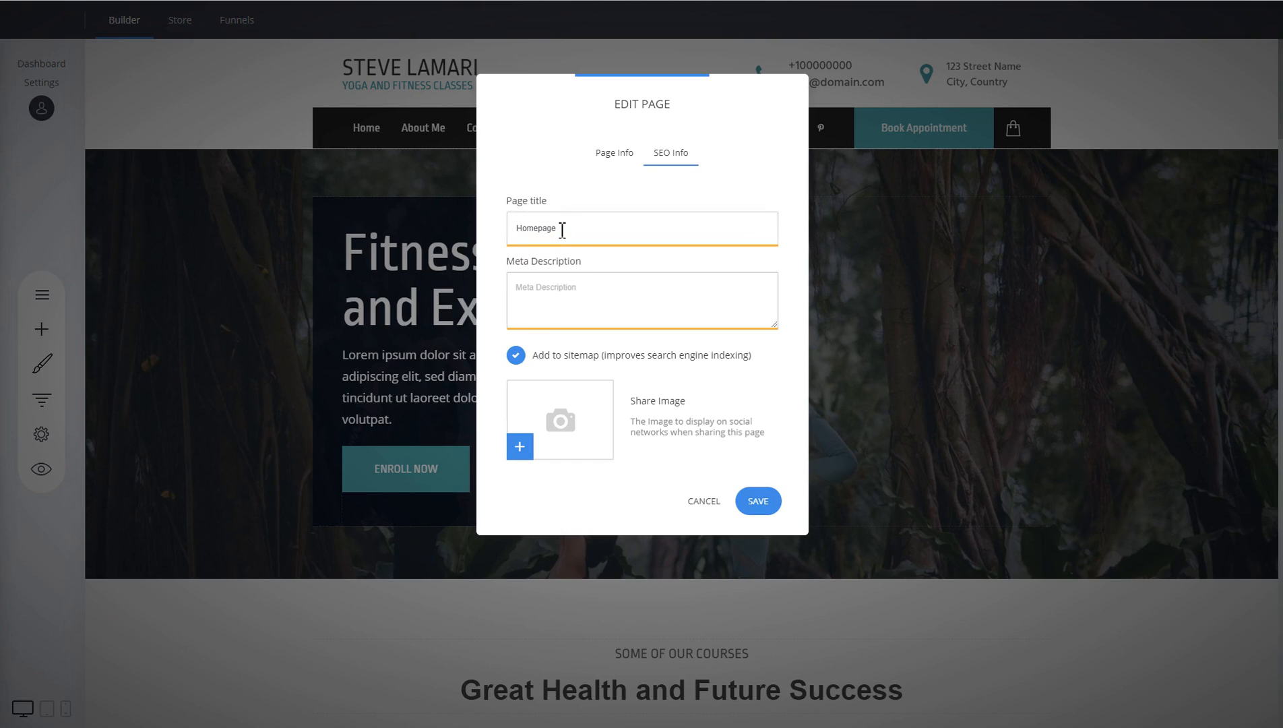
drag(562, 230, 520, 233)
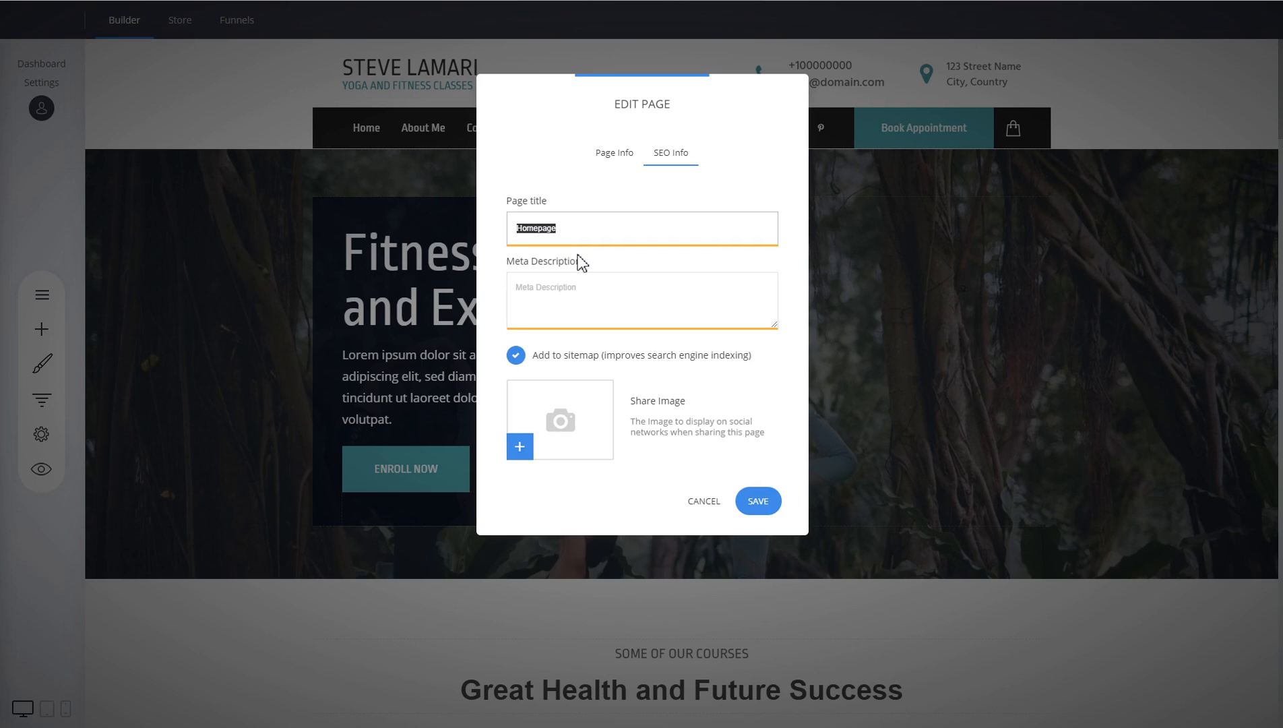
click(548, 230)
double_click(539, 227)
click(563, 233)
click(562, 293)
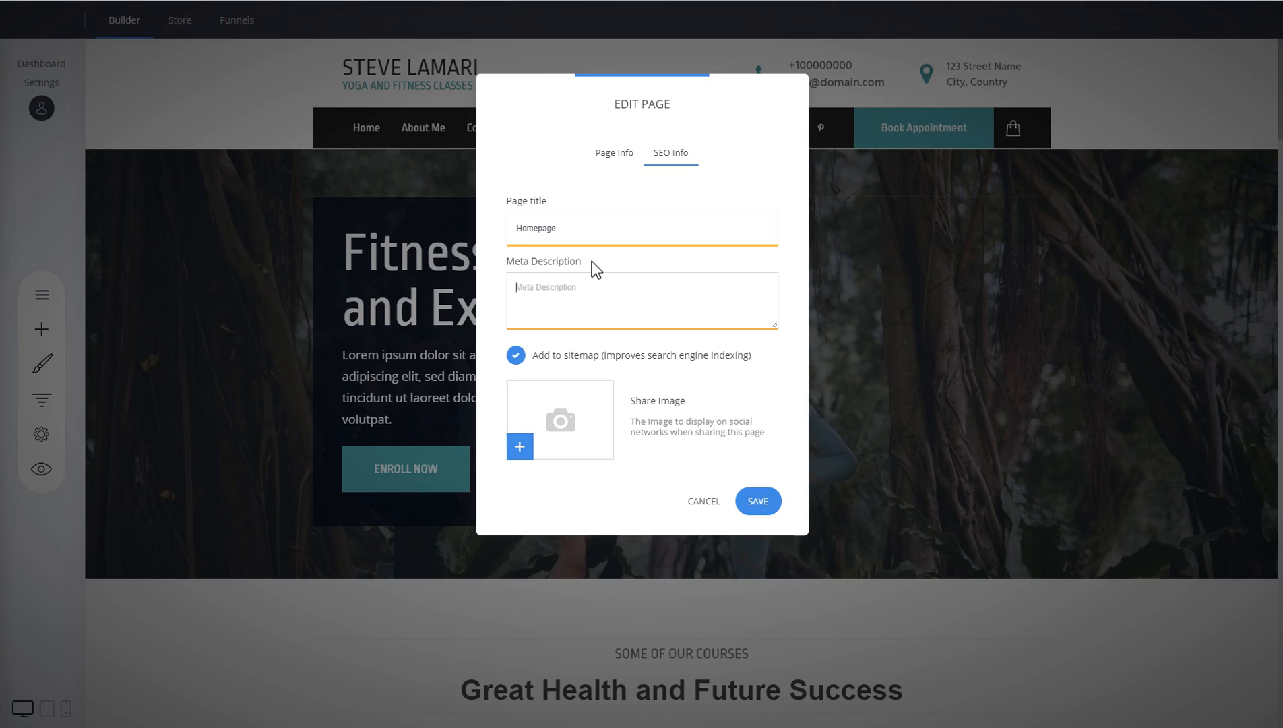
Exclude the homepage from the sitemap and include it again.
mouse_move(524, 366)
click(522, 360)
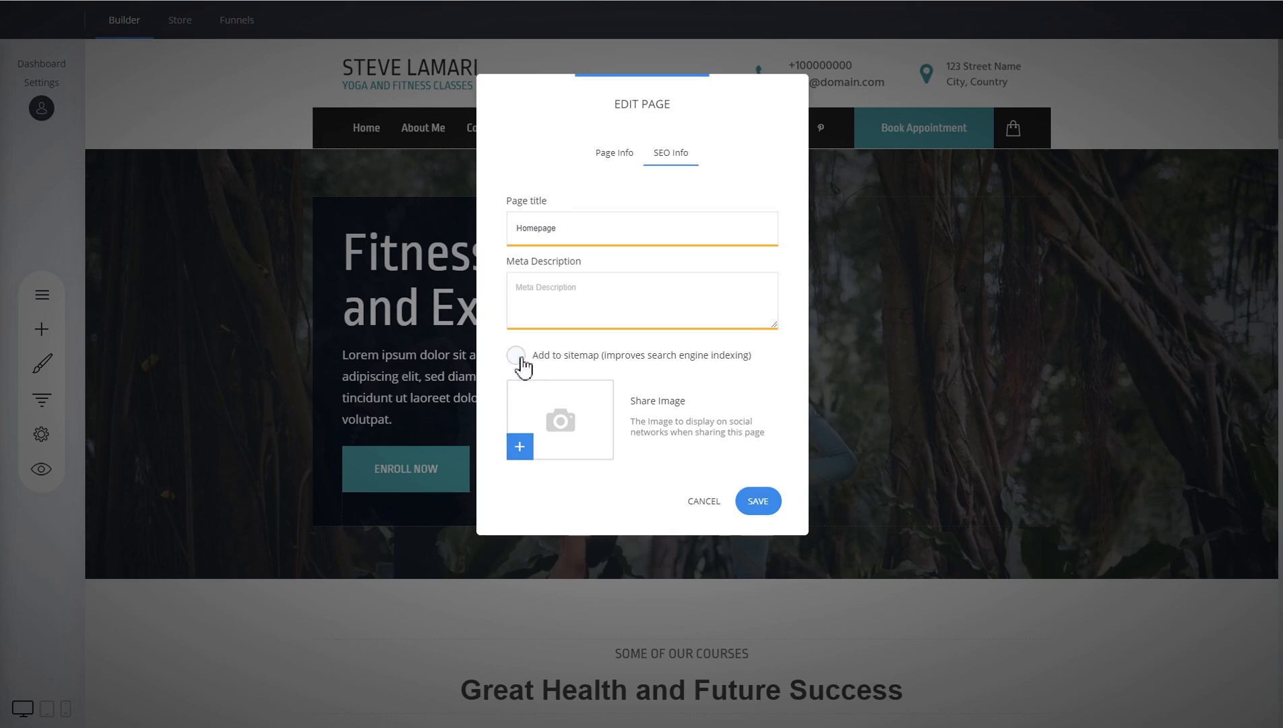
click(522, 360)
Compare the homepage's SEO title with its general page name and URL information, and return to the SEO information.
drag(566, 229, 530, 231)
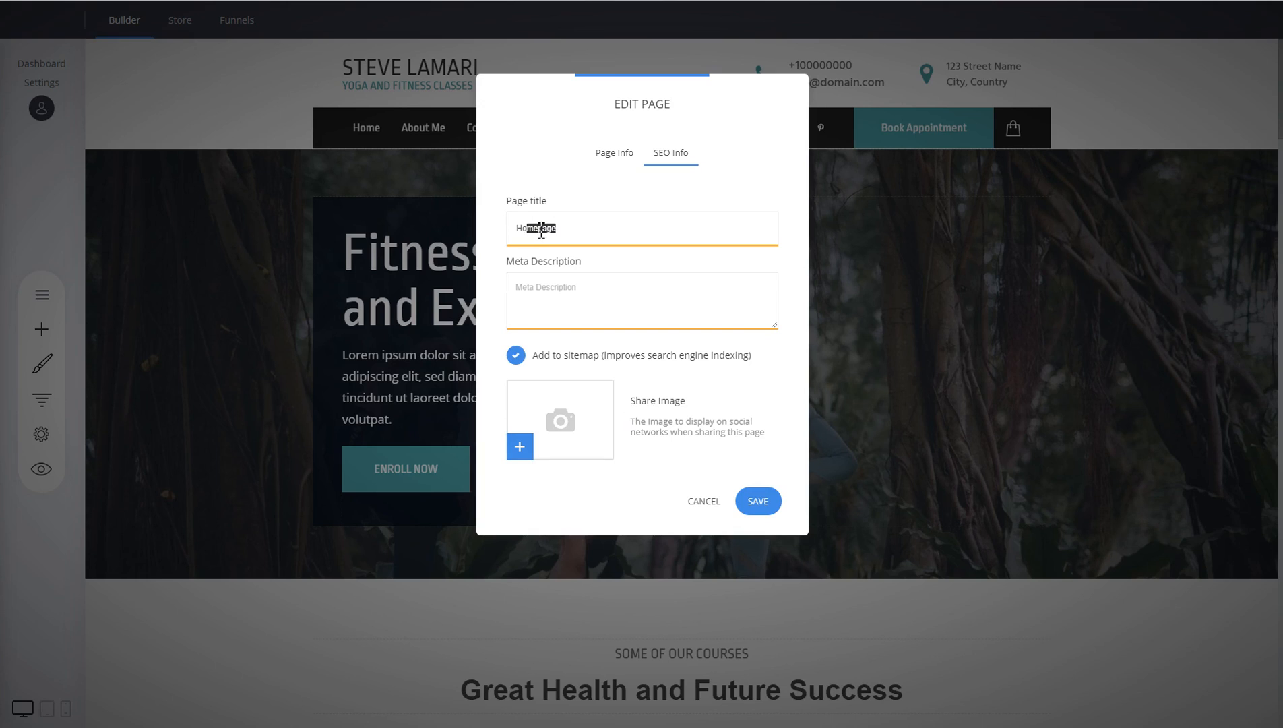
click(615, 159)
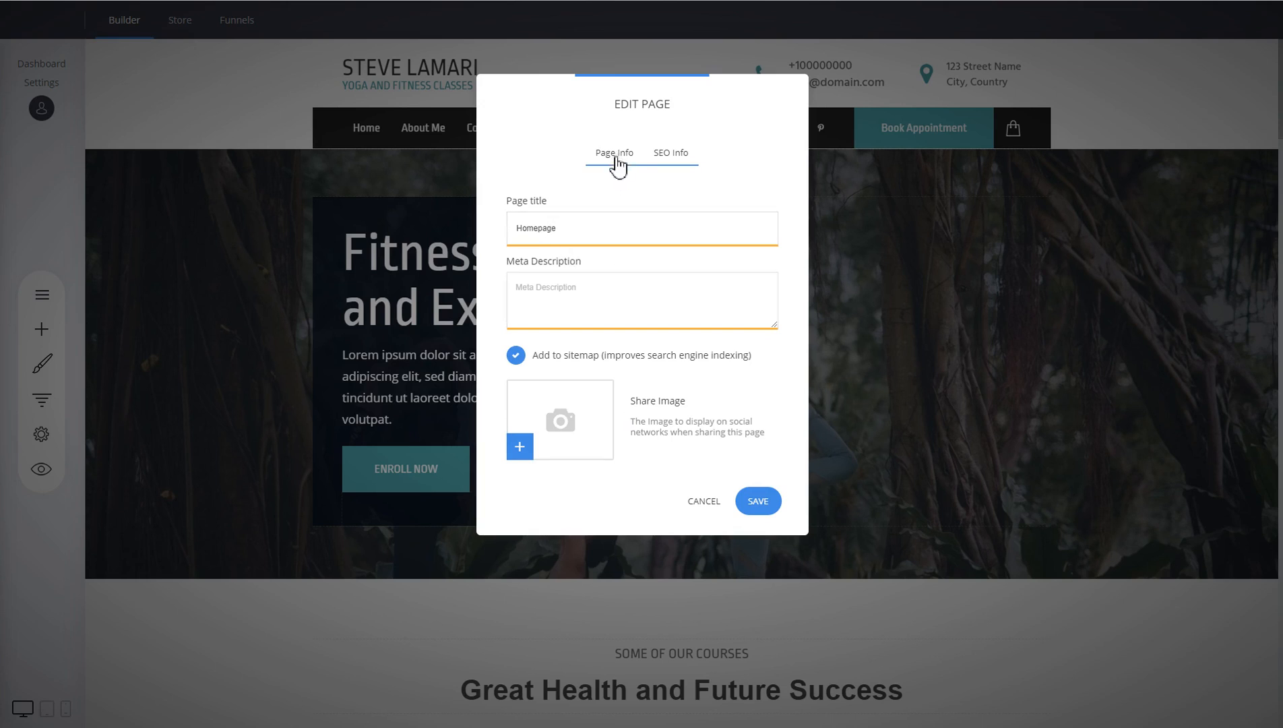
click(559, 227)
drag(558, 227, 515, 228)
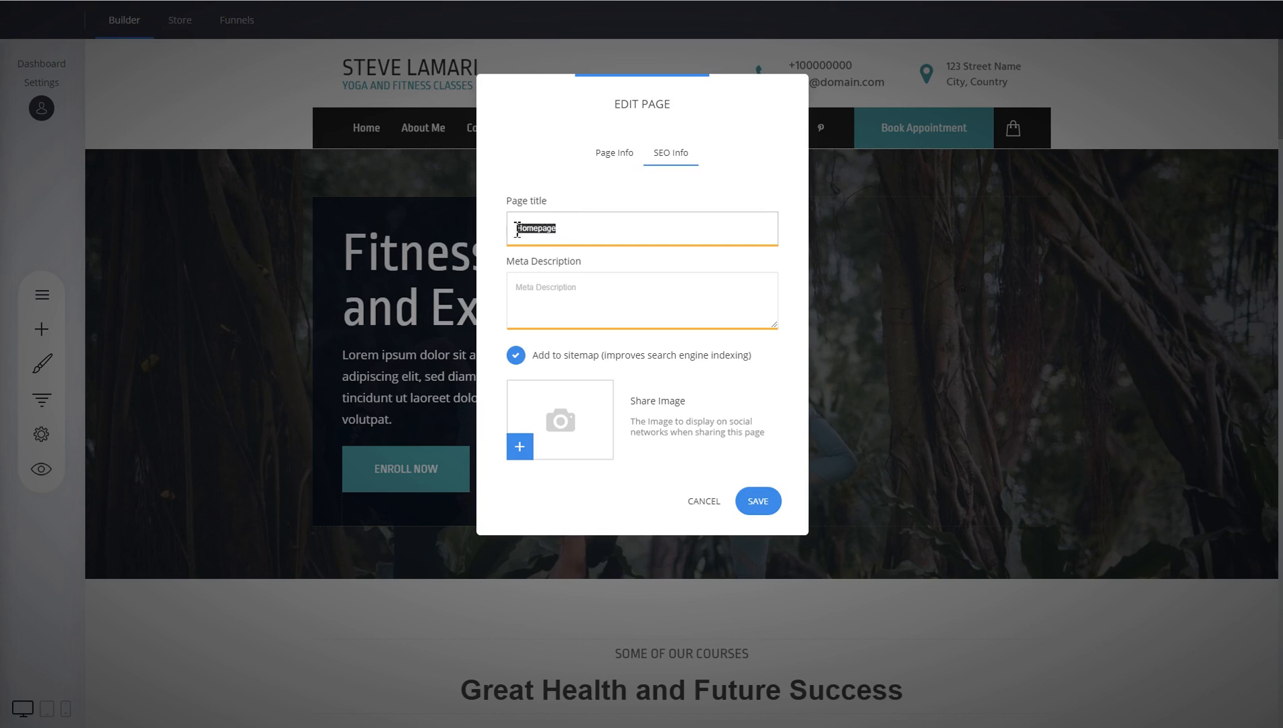
click(623, 158)
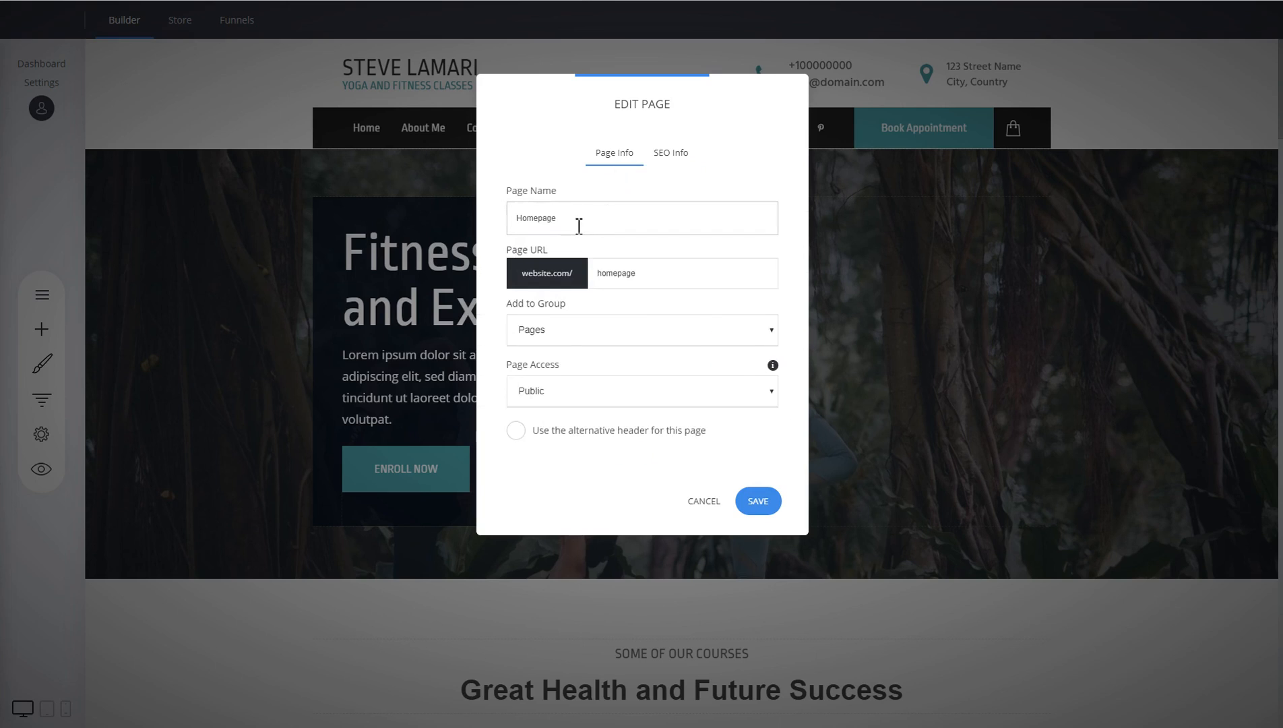
click(672, 161)
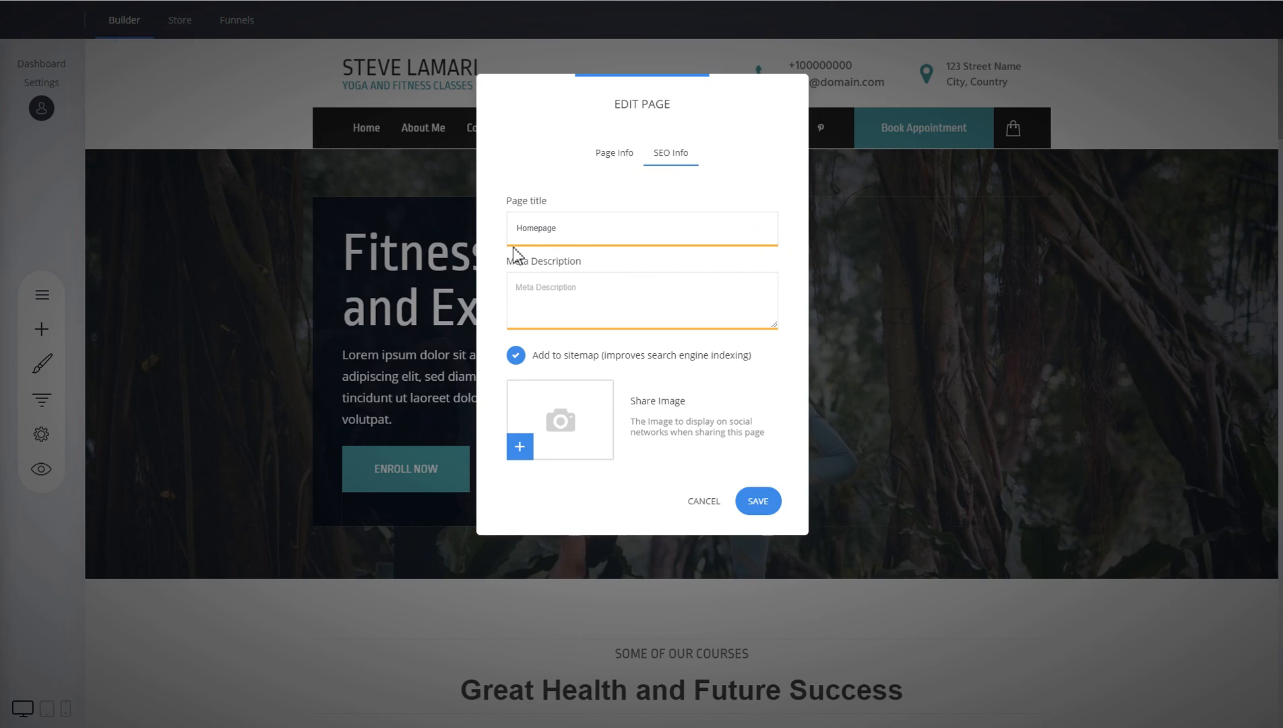
Try lengthening the homepage's SEO title by copying the word "Homepage" and repeating it until the title overflows its field.
drag(581, 229, 510, 229)
key(ctrl+c)
click(589, 229)
key(ctrl+v)
key(ctrl+v)
key(ctrl+v)
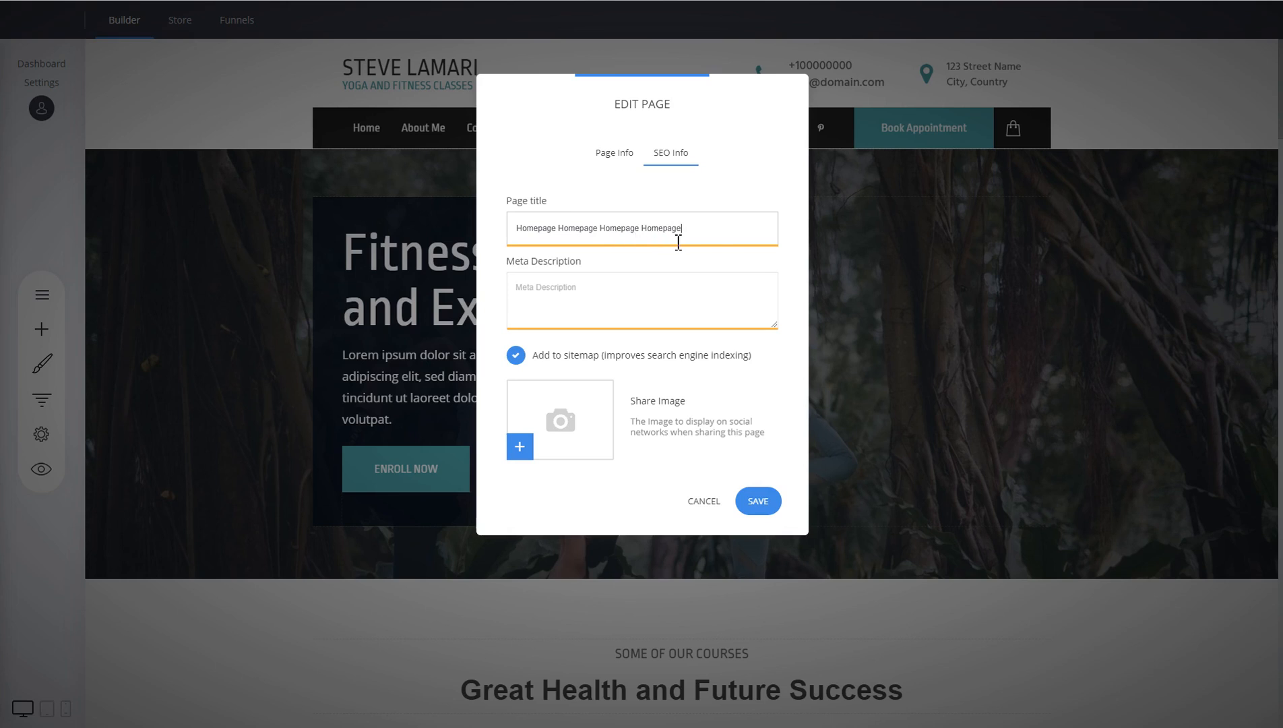
key(ctrl+v)
key(ctrl+v)
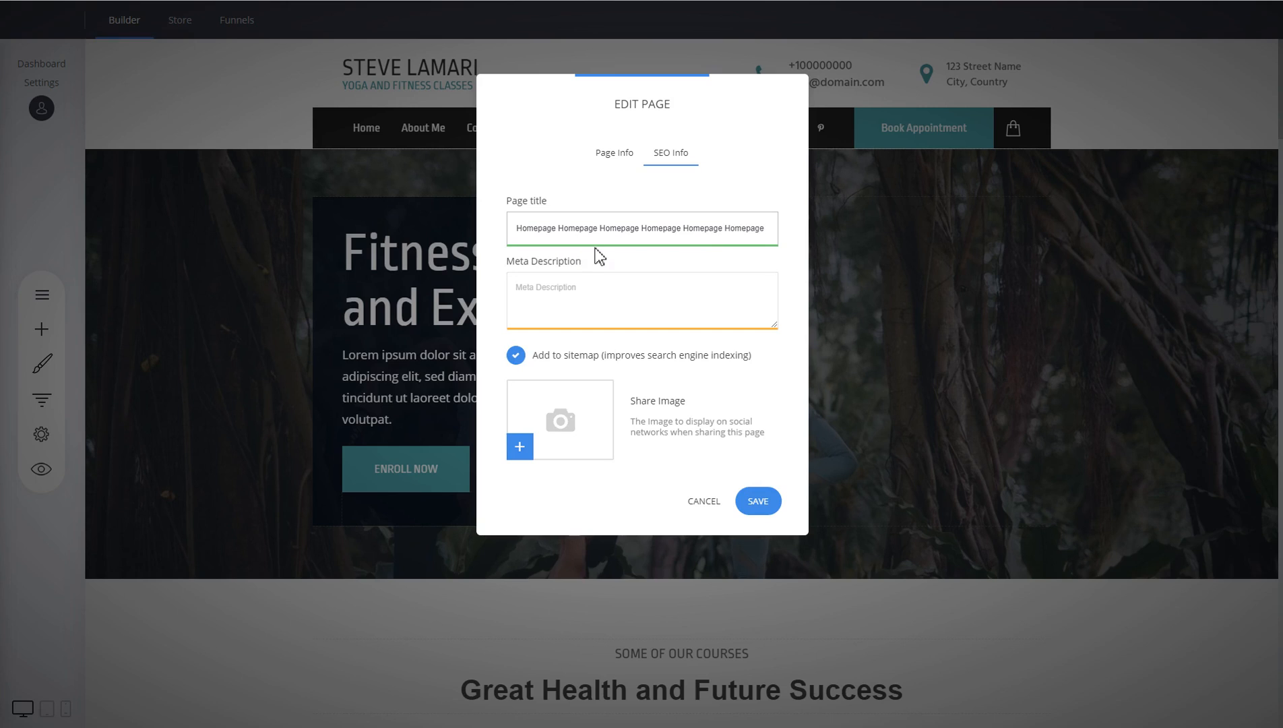
key(ctrl+v)
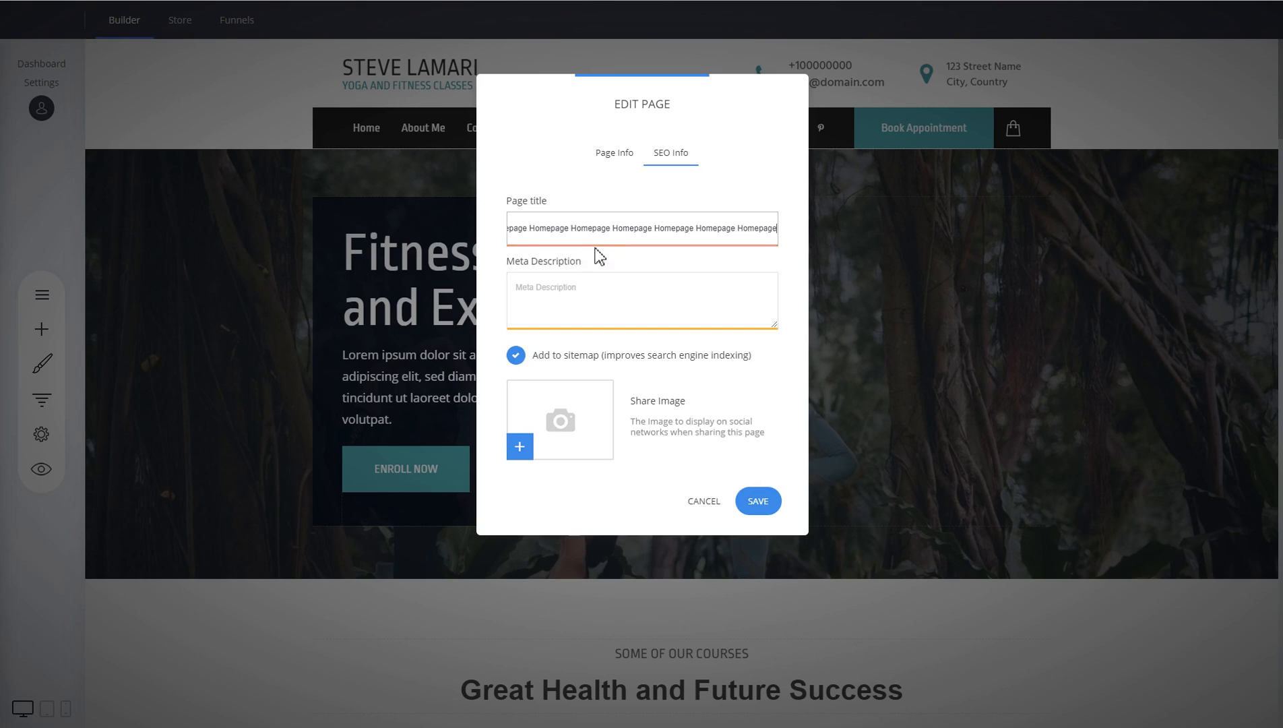
Shorten the SEO title to six repetitions of "Homepage", check the sitemap option's explanation, and discard the page changes.
drag(623, 235, 891, 240)
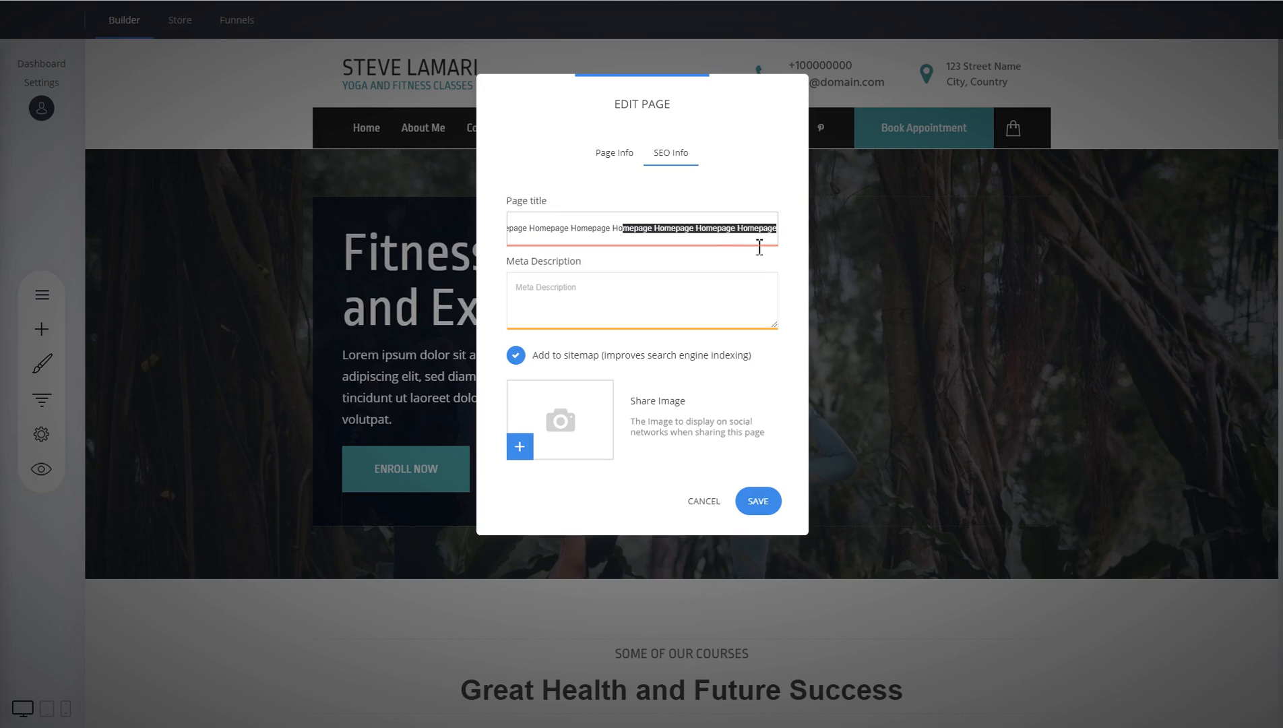
click(740, 245)
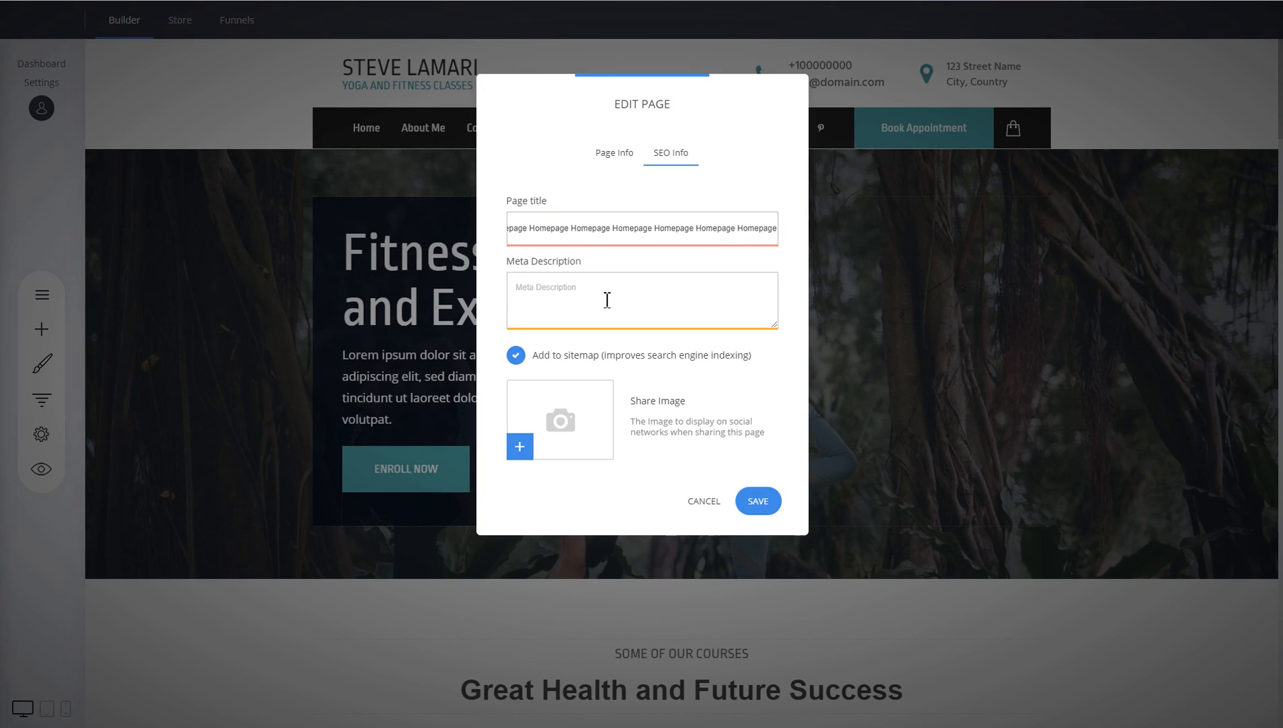
click(671, 229)
drag(737, 229, 816, 228)
key(BackSpace)
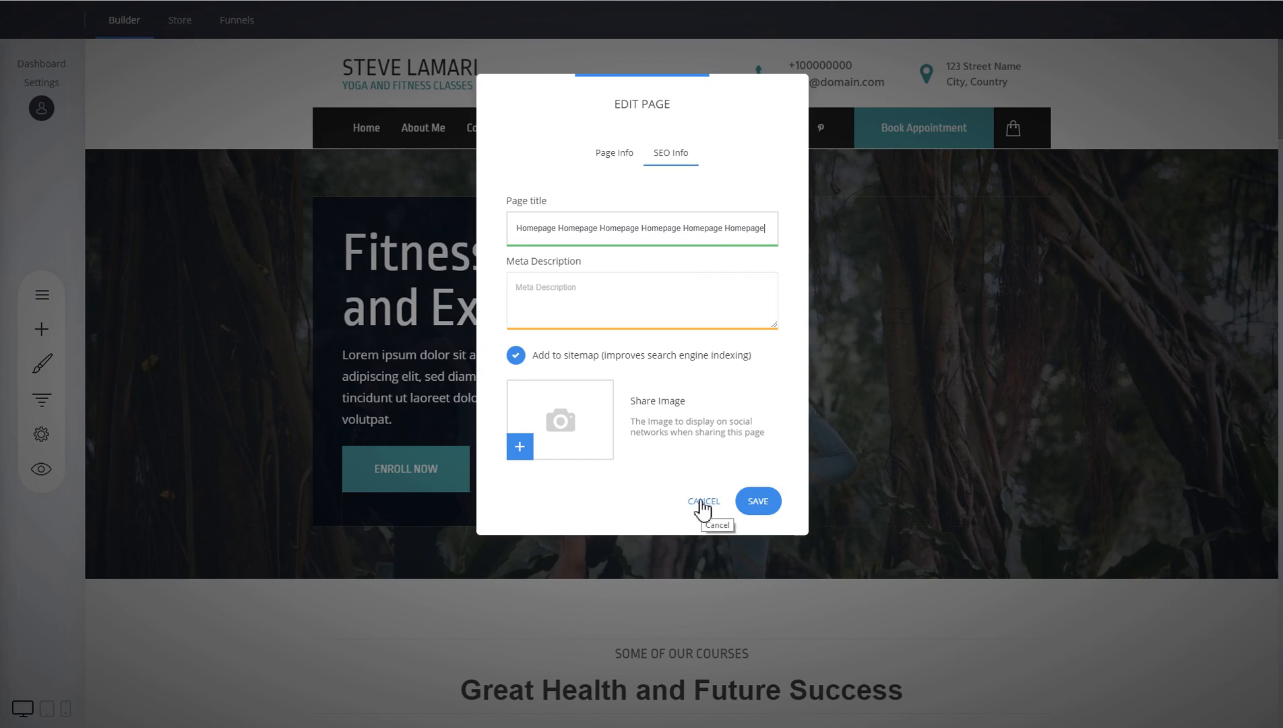
mouse_move(648, 369)
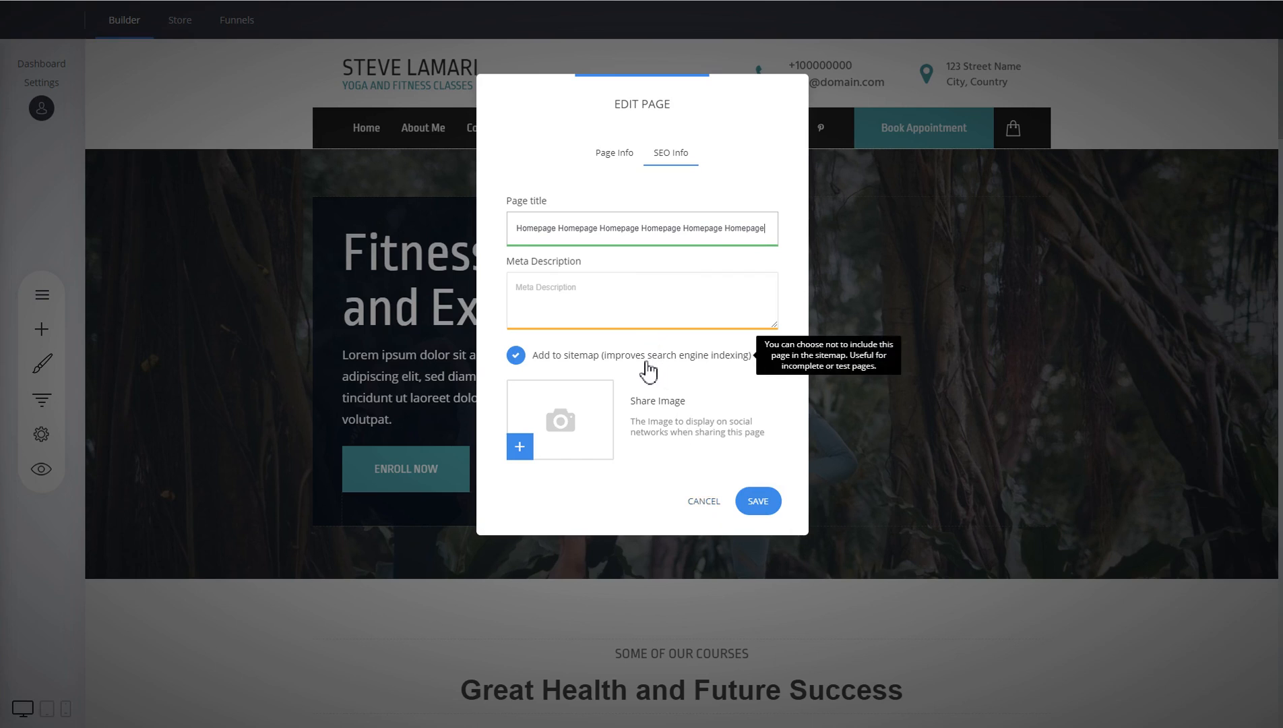
click(703, 502)
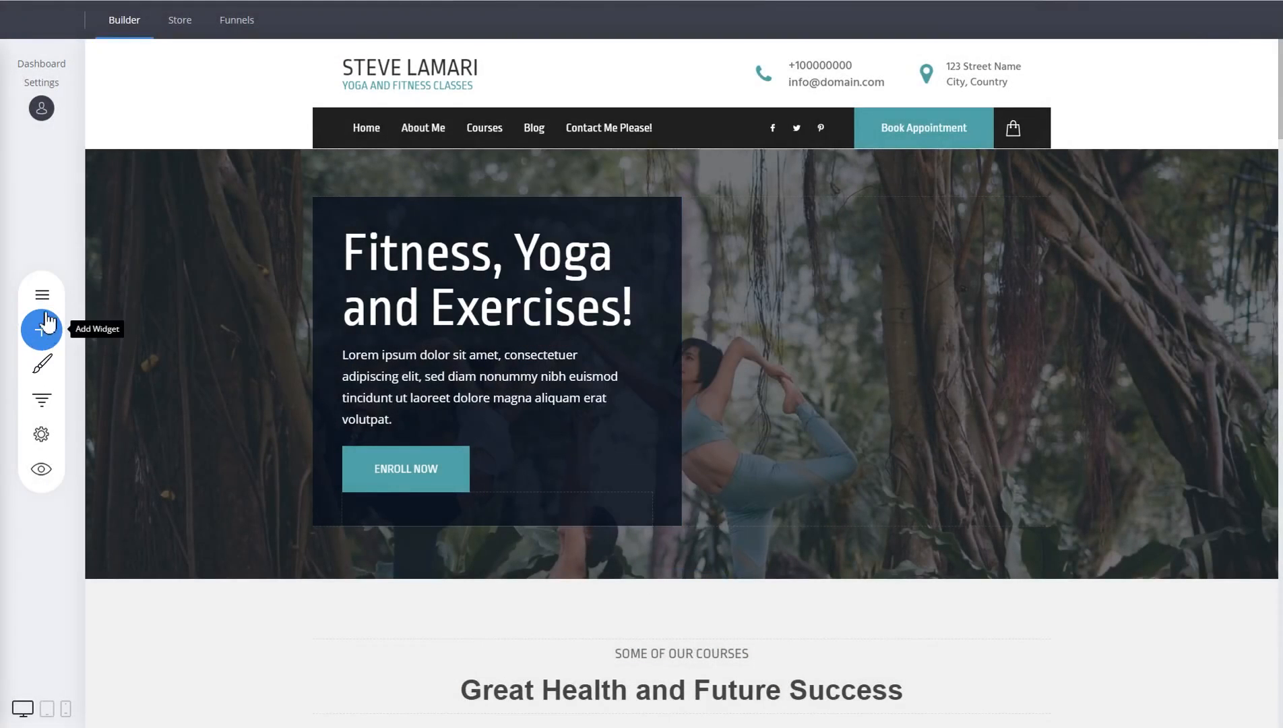
View the SEO information of the "Coming soon" page from the page list and close it without saving.
click(44, 307)
mouse_move(307, 181)
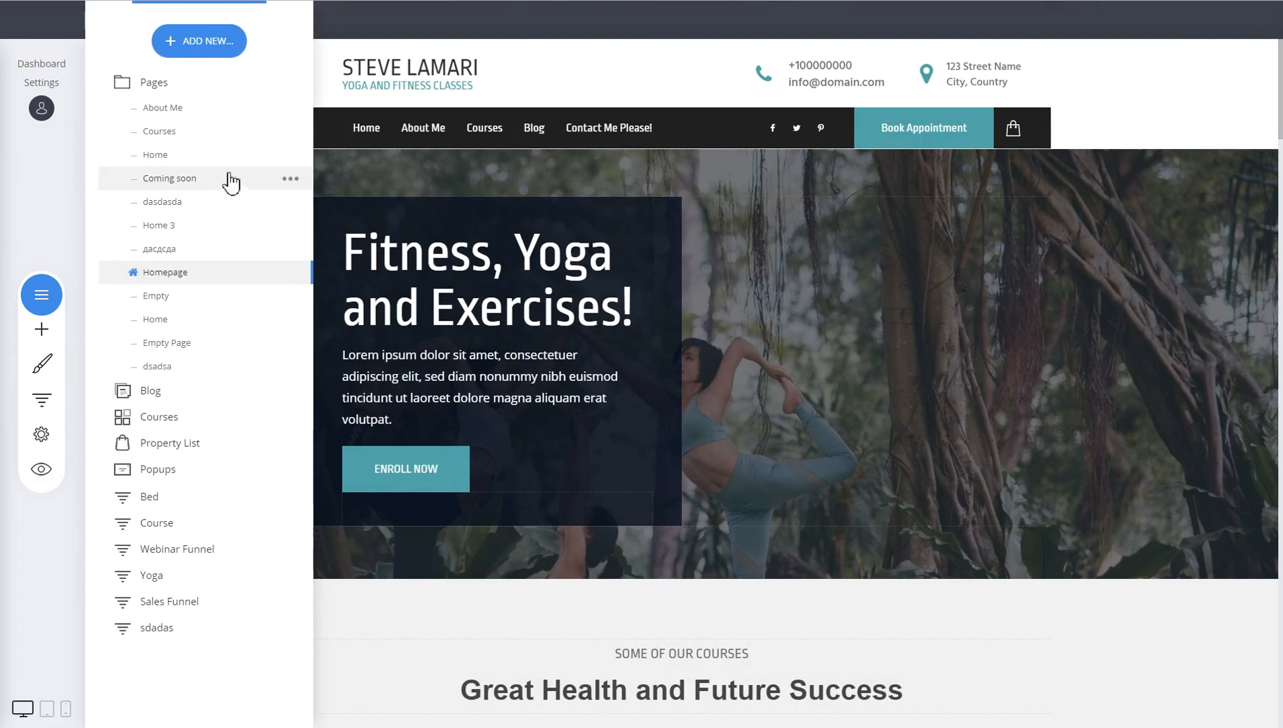
click(290, 180)
click(306, 44)
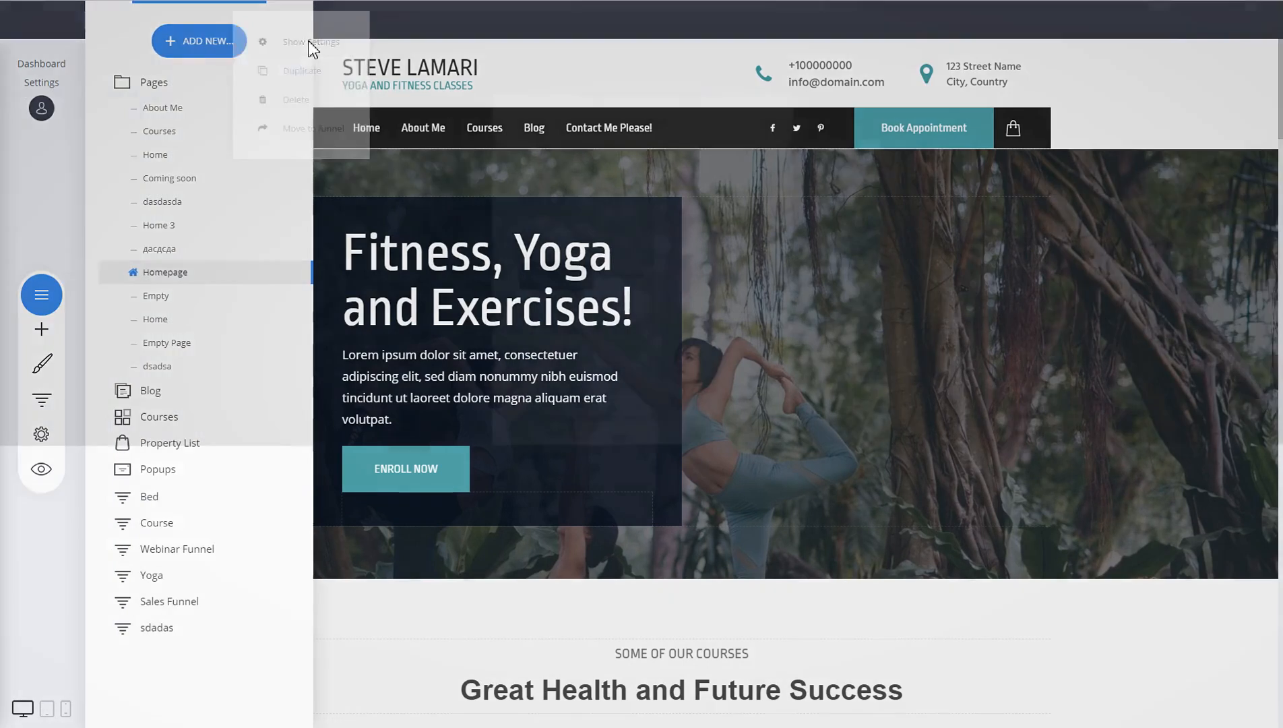
click(676, 161)
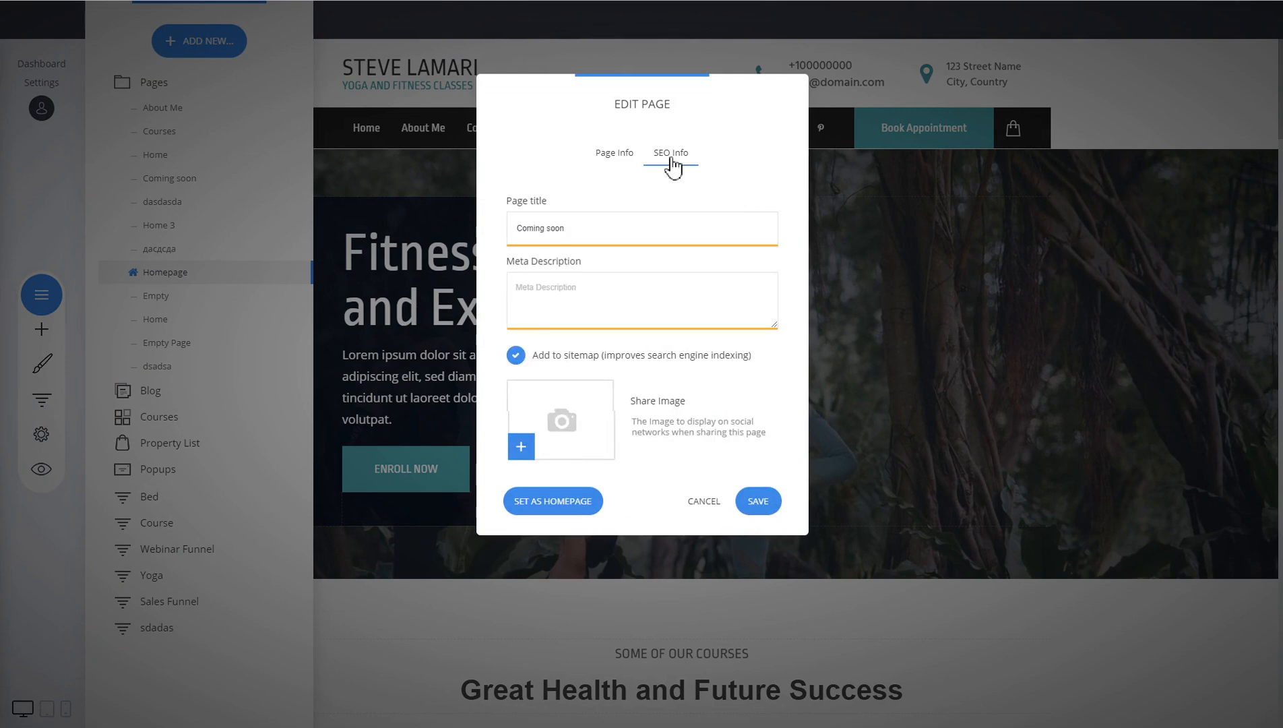
click(703, 500)
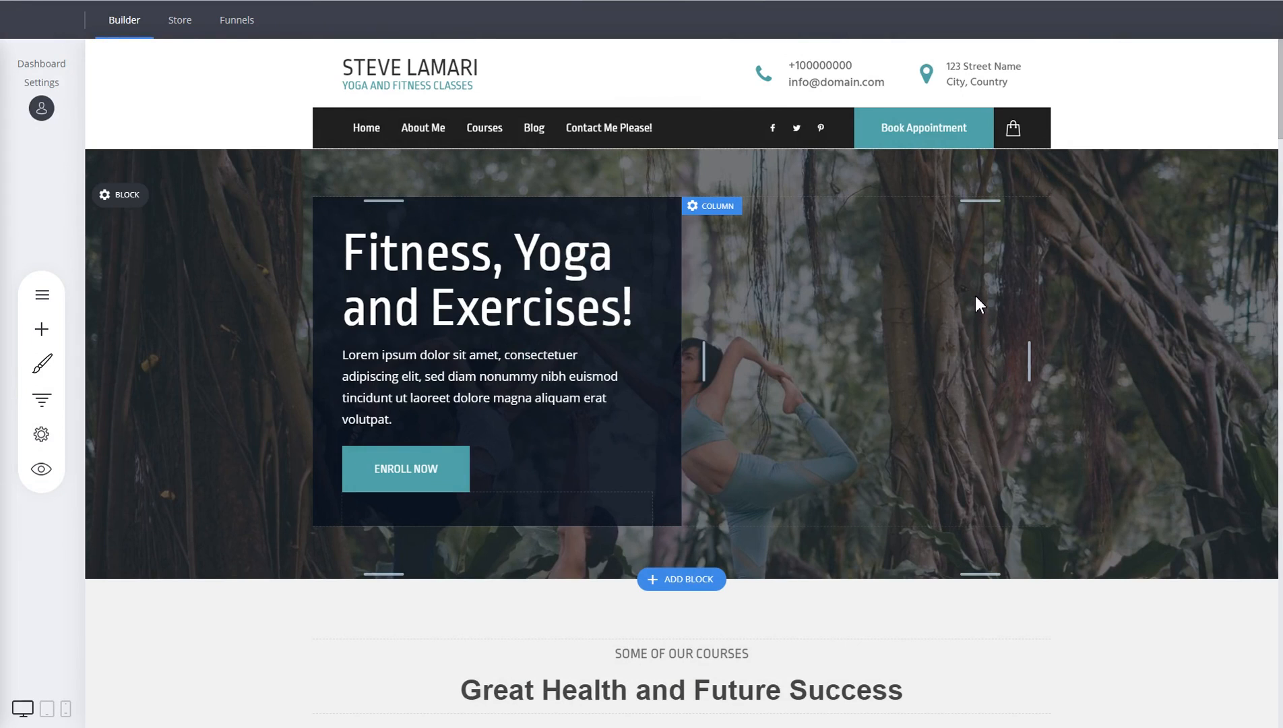
Review the header styles available for the hero heading "Fitness, Yoga and Exercises!" without applying one.
scroll(976, 298, down, 2)
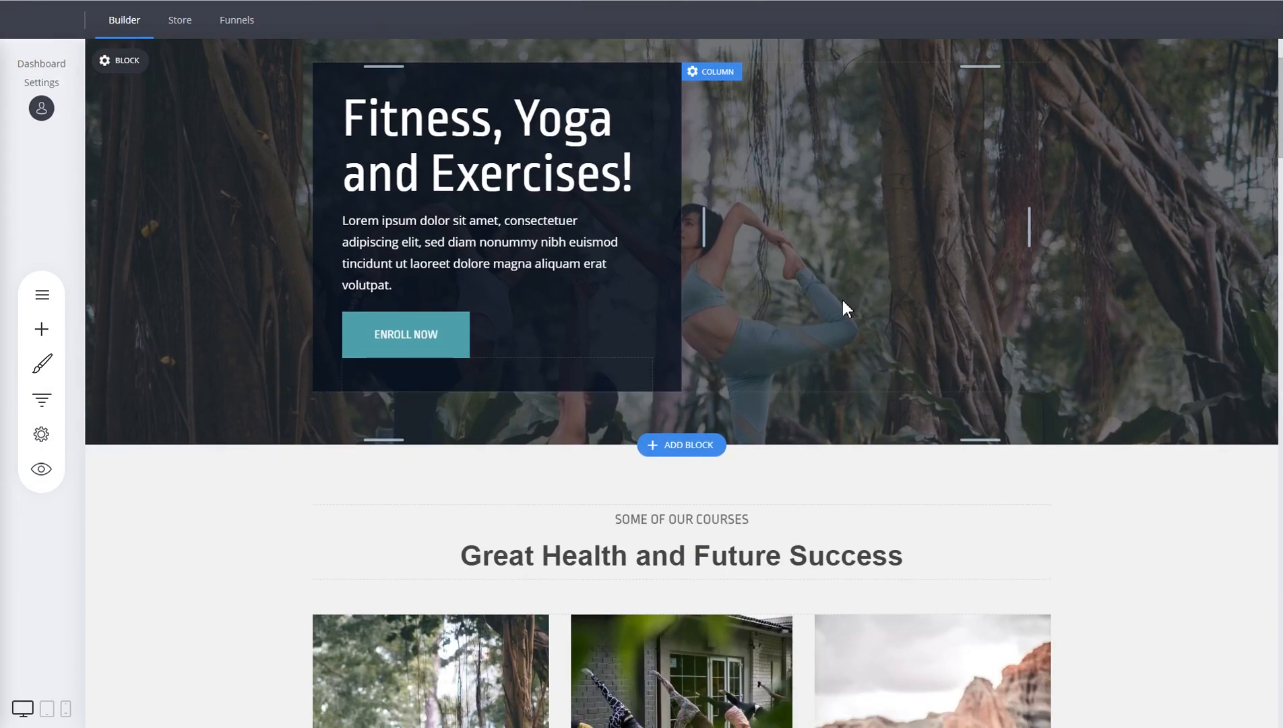
scroll(843, 290, up, 2)
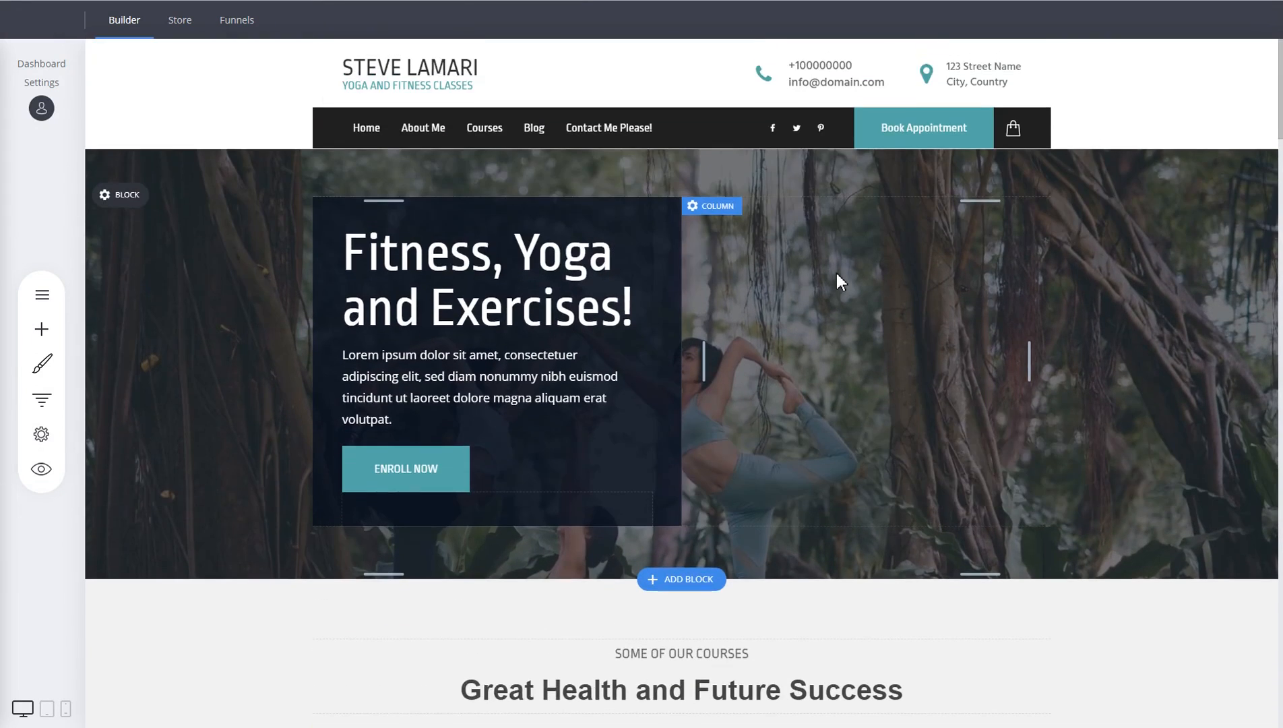
click(446, 255)
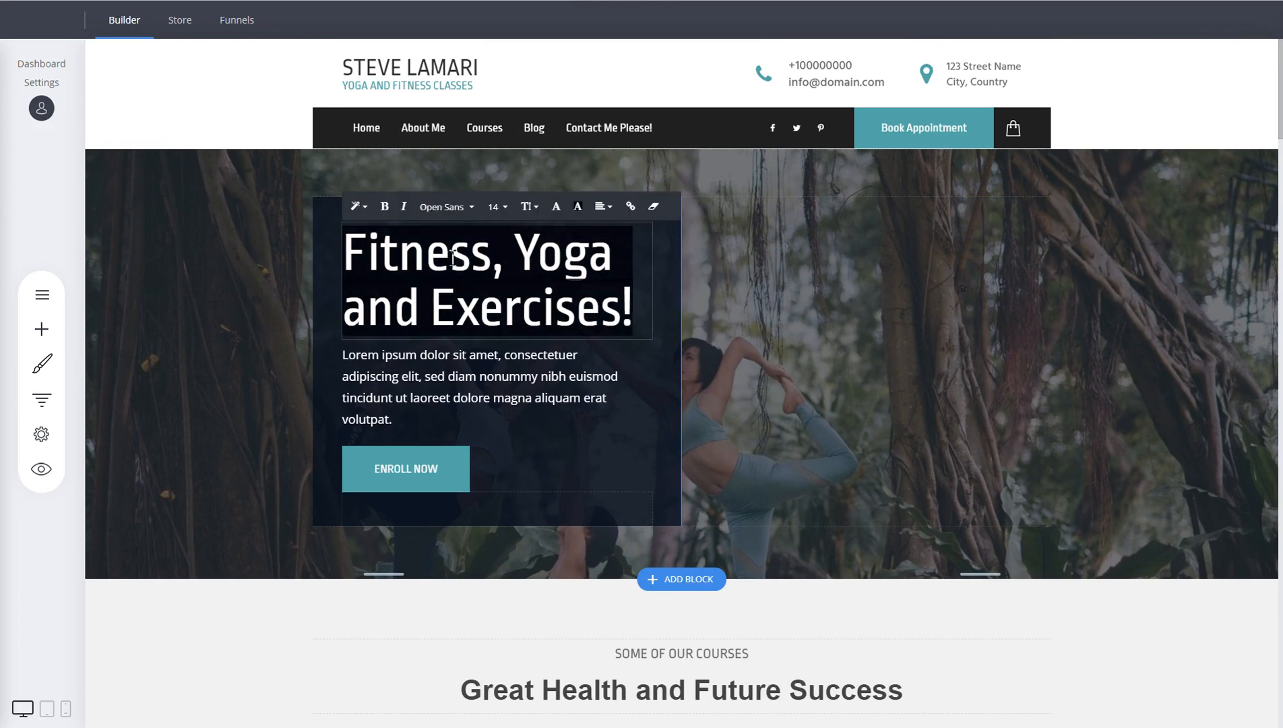
click(366, 207)
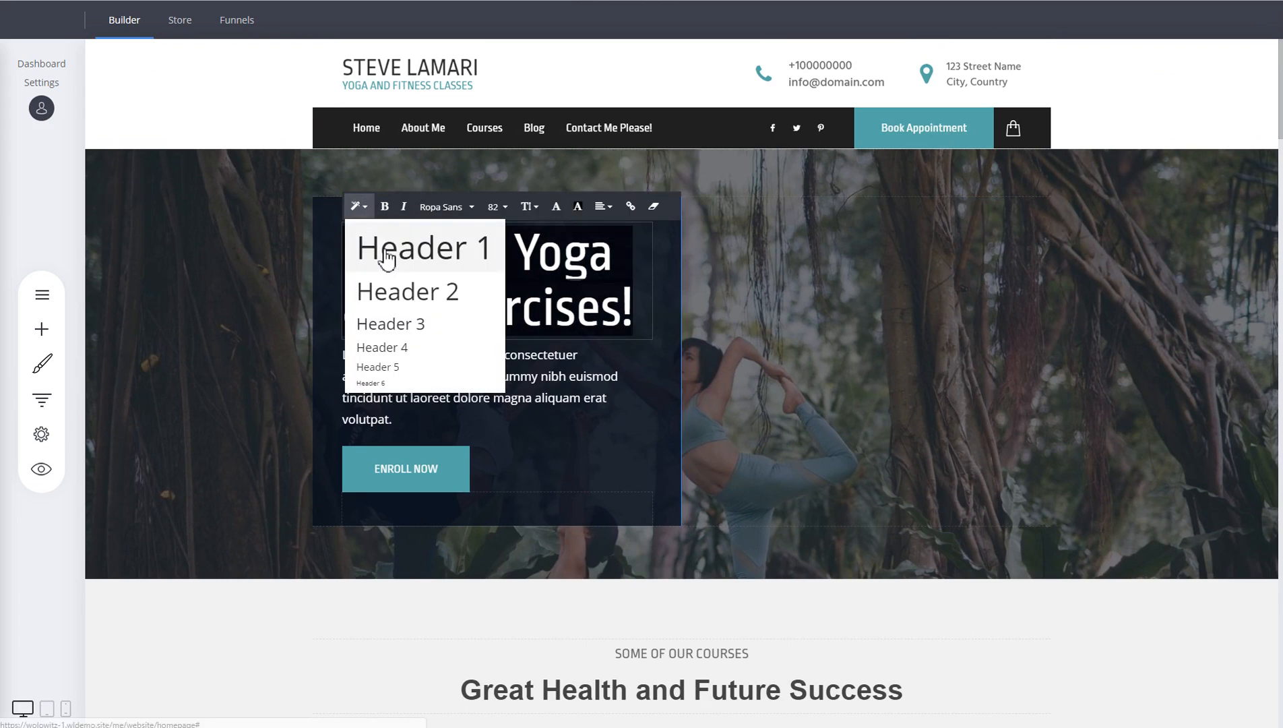
click(789, 304)
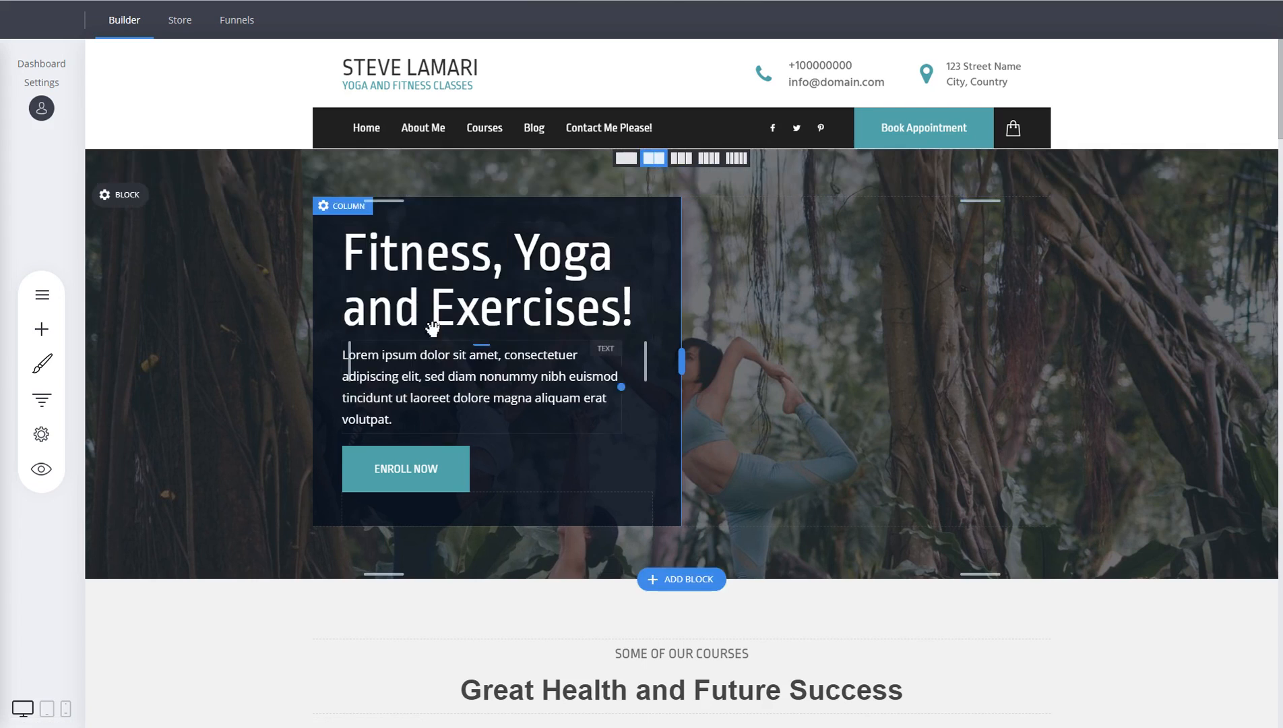
Review the header styles available for the "Great Health and Future Success" heading without applying one.
scroll(978, 356, down, 3)
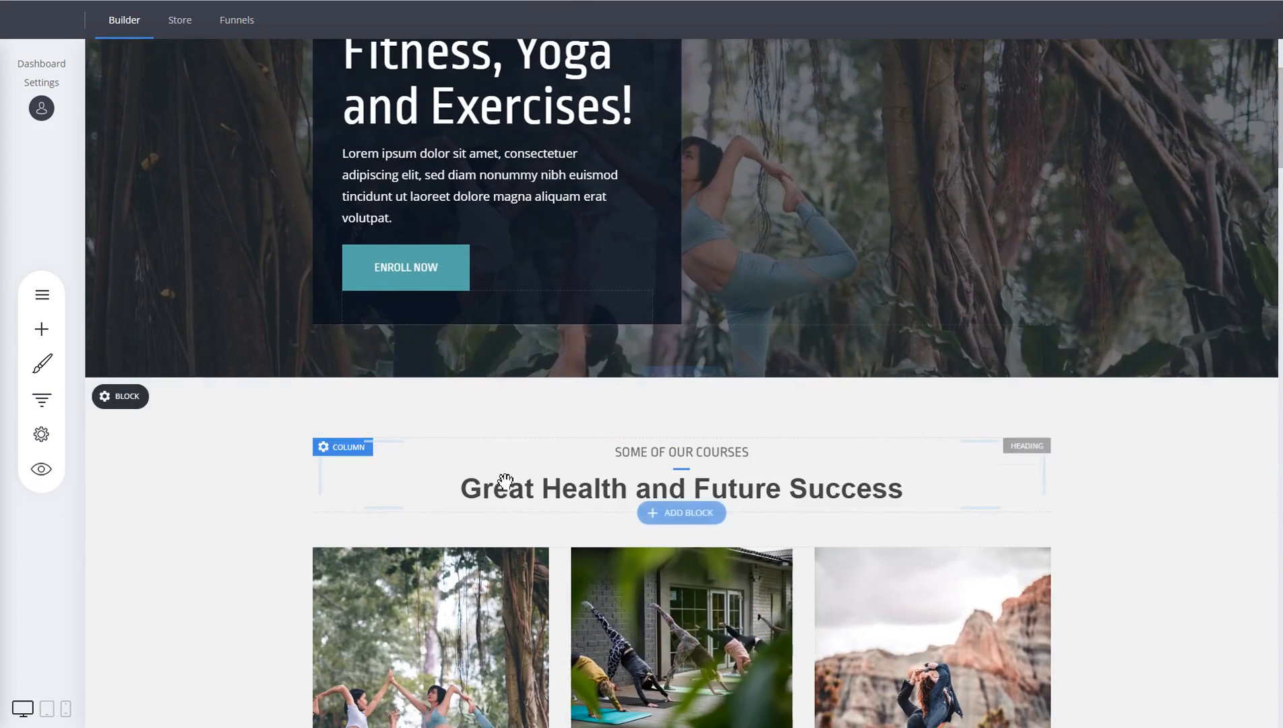
click(503, 487)
click(326, 448)
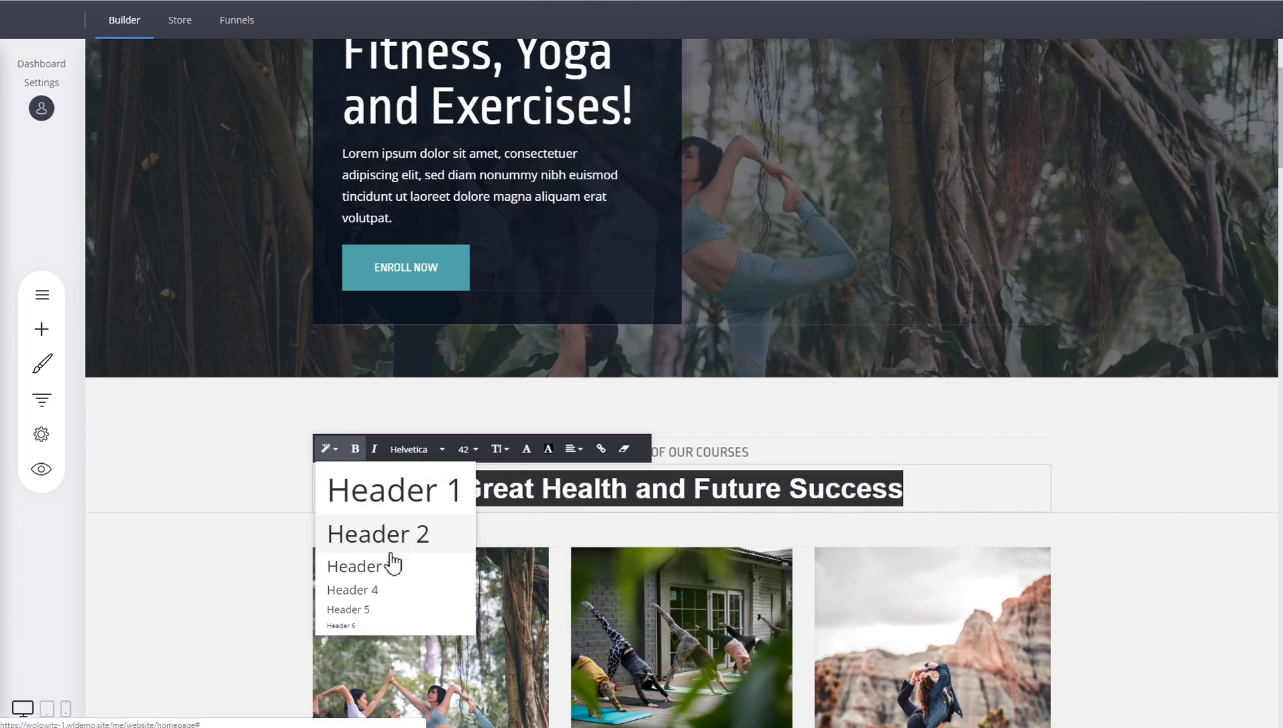
click(1105, 487)
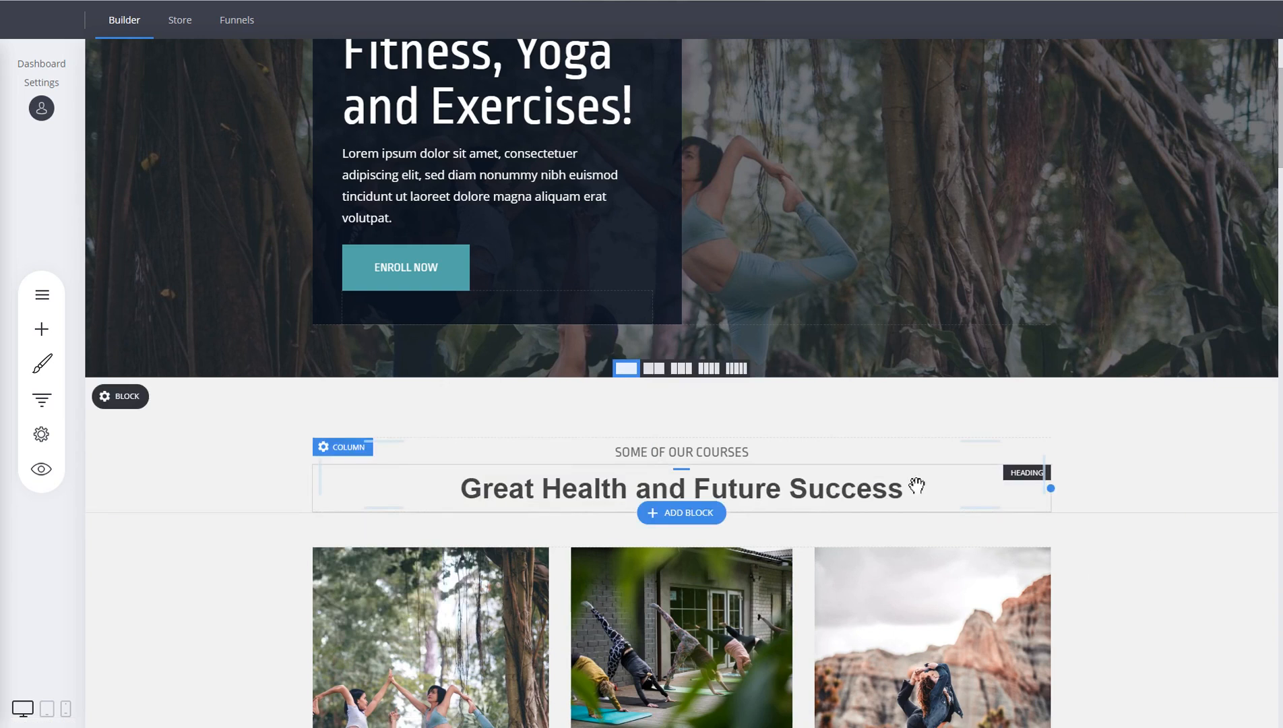
Inspect the image description setting of the middle Youga Class image and close its settings.
scroll(1121, 442, down, 5)
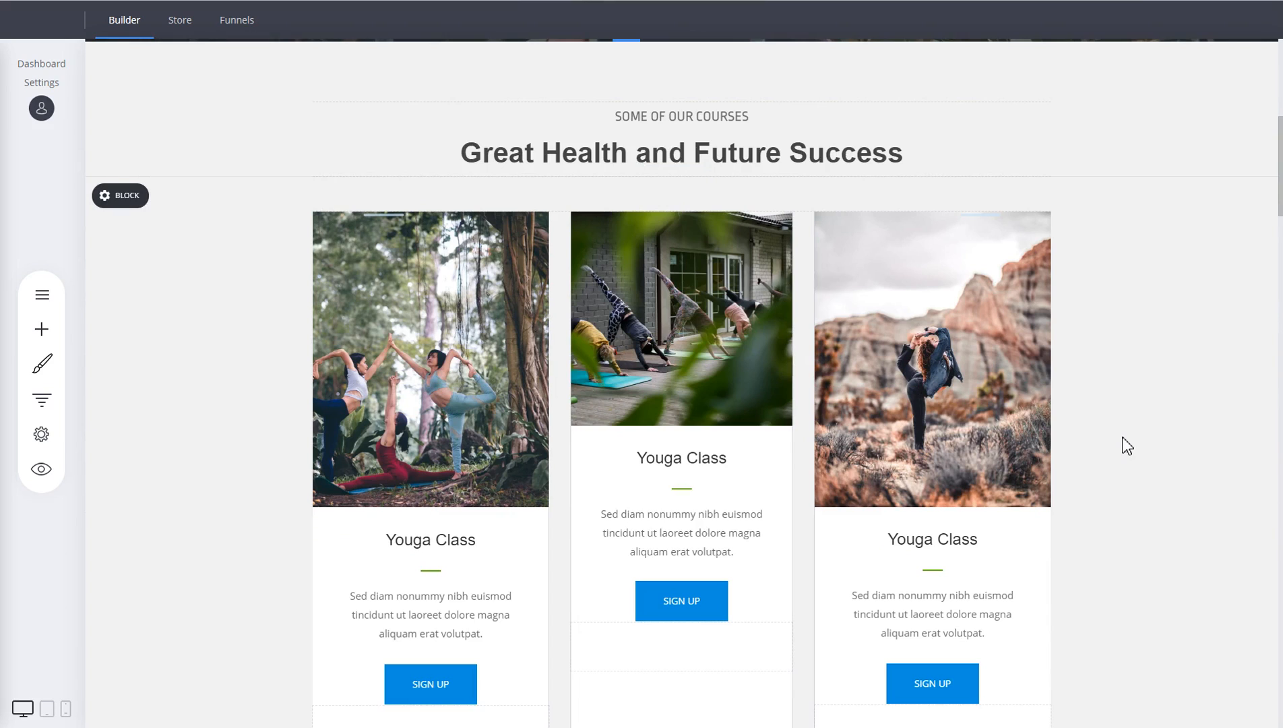
scroll(1121, 437, down, 2)
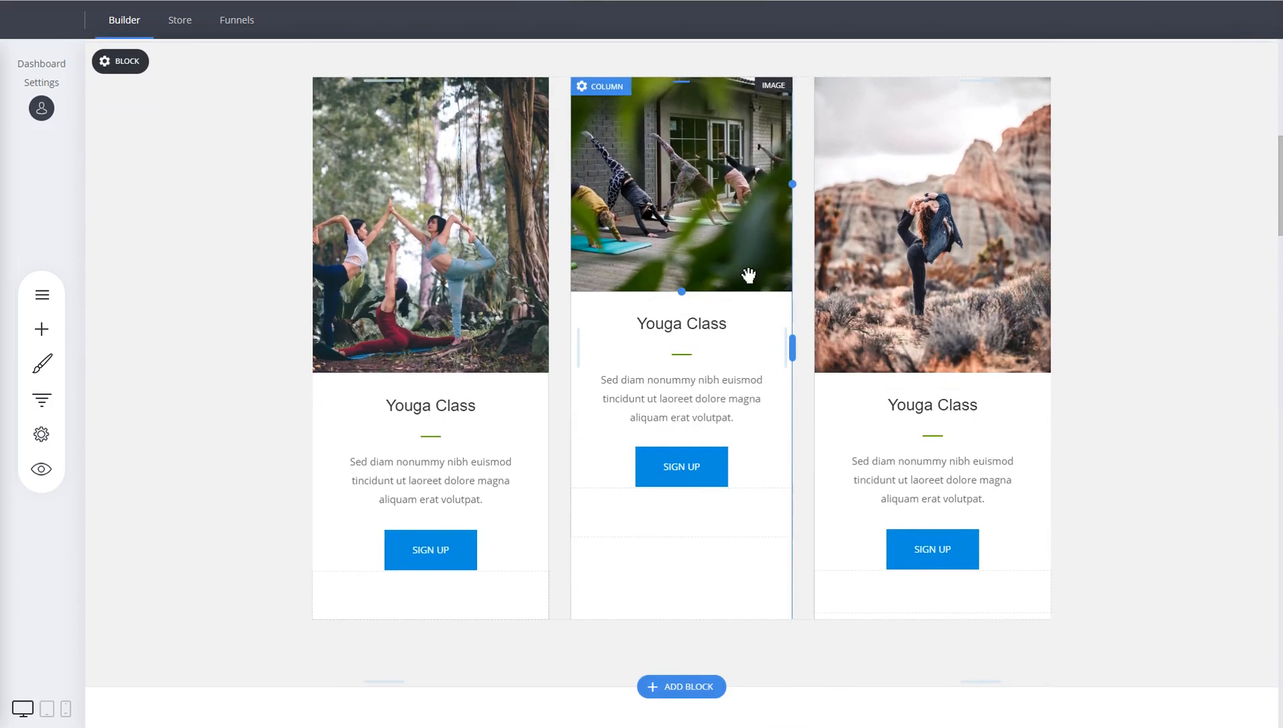
scroll(1108, 307, up, 2)
click(656, 330)
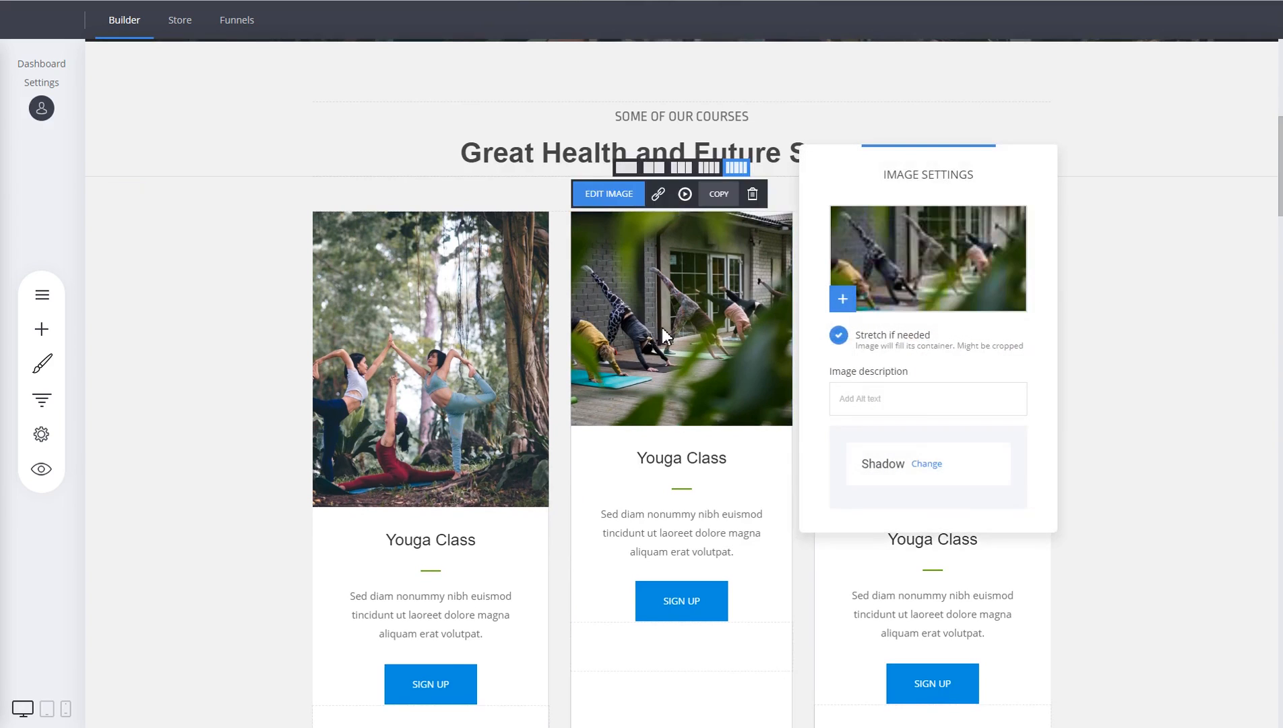
click(697, 340)
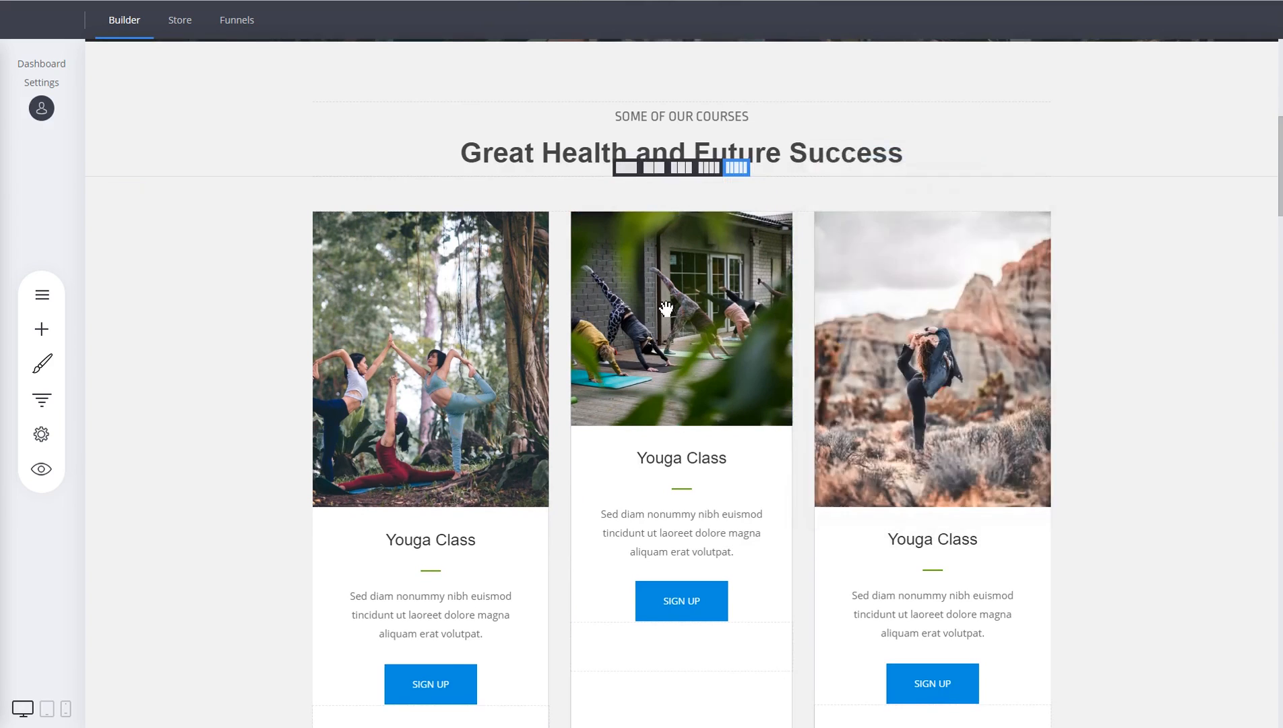
Reopen the middle Youga Class image's settings, examine its alt text field, and leave without adding a description.
click(665, 306)
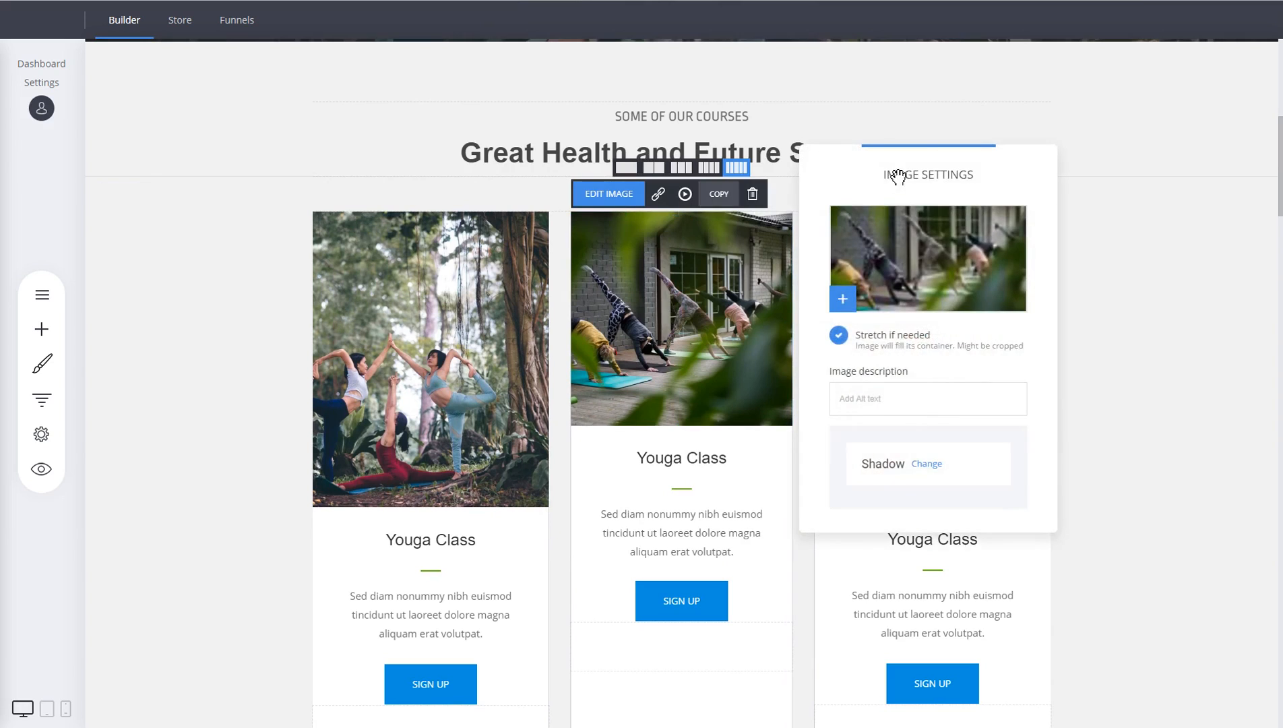
drag(902, 173, 905, 128)
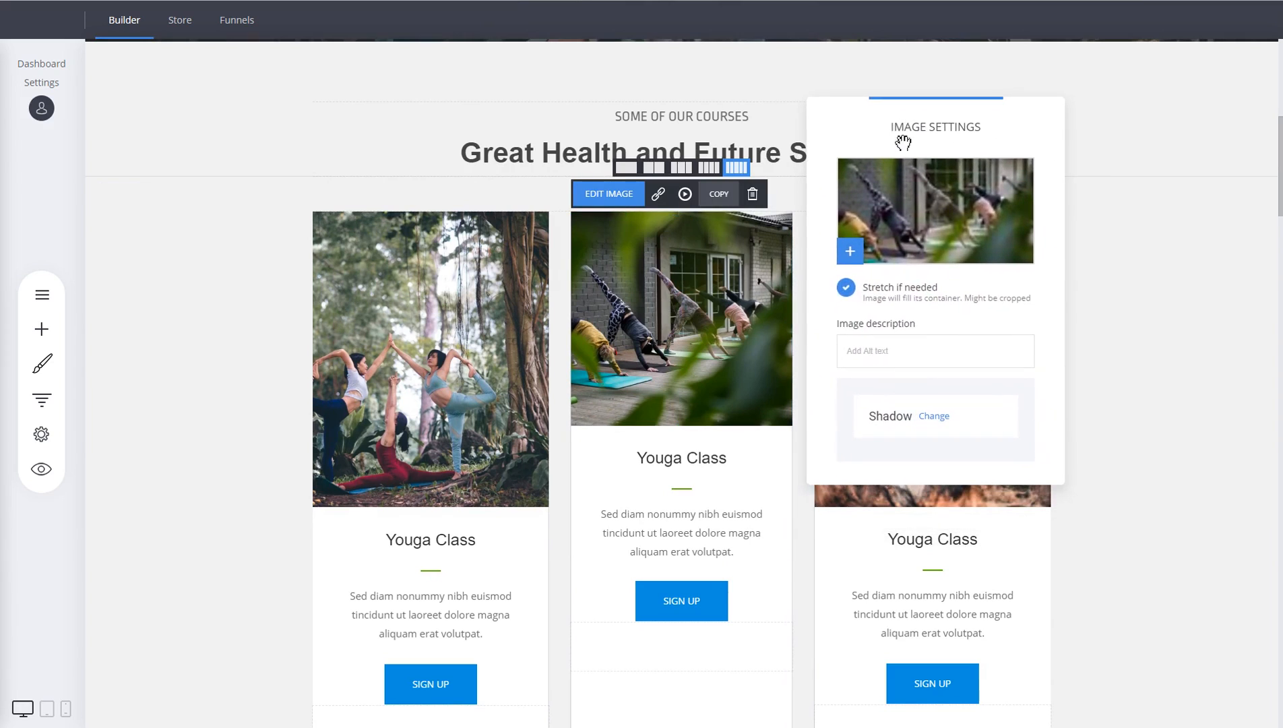
click(882, 344)
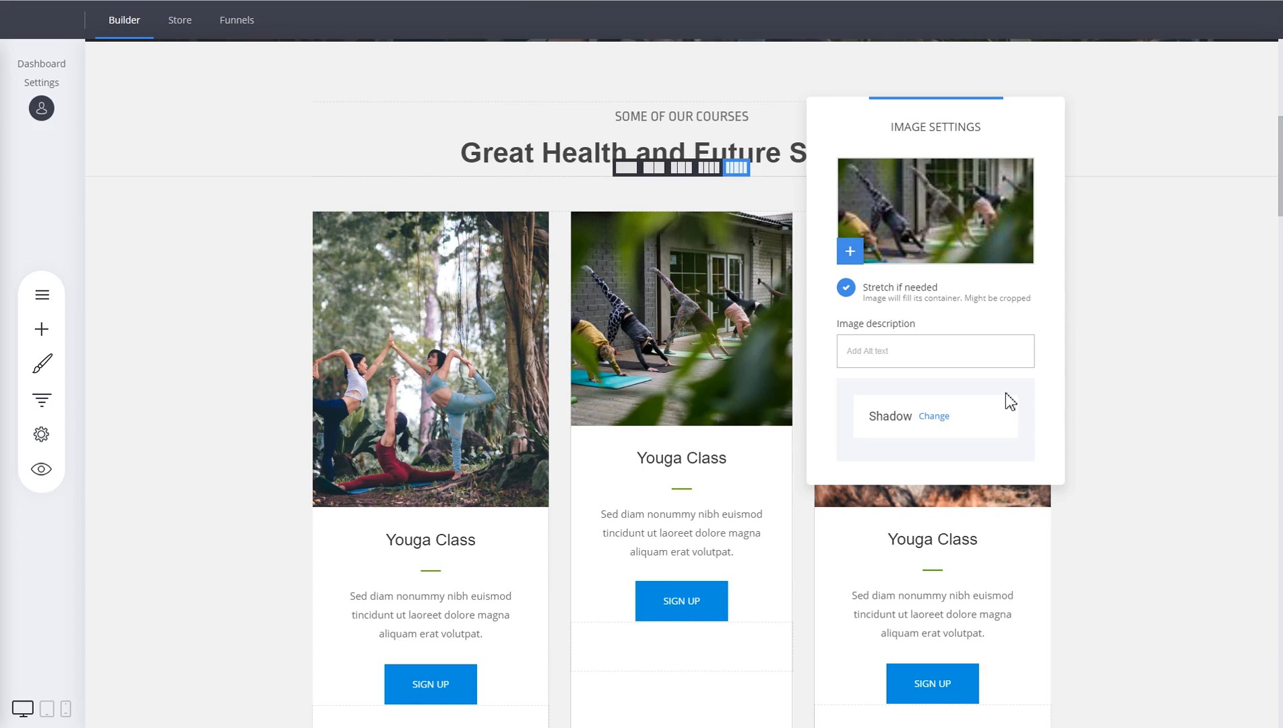
click(886, 349)
click(1203, 331)
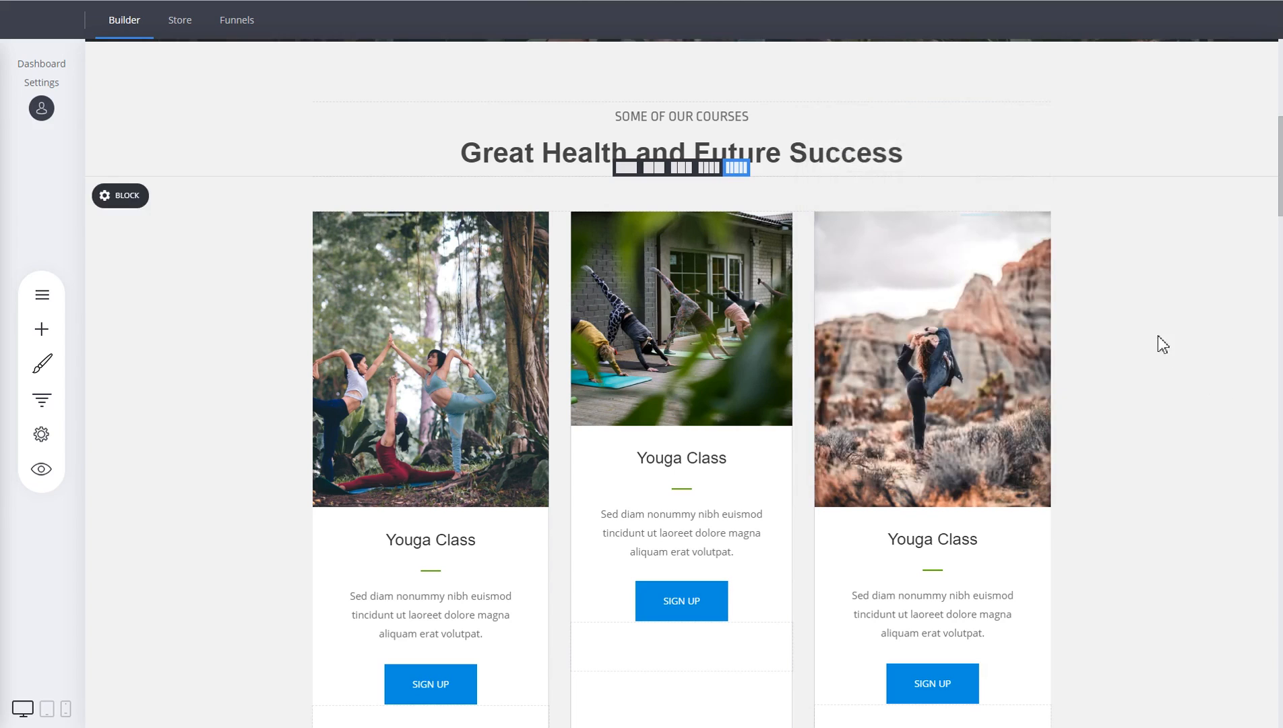
Look over the page down to the membership plans, and view the page's settings options, including Page SEO, without choosing one.
scroll(1157, 337, down, 15)
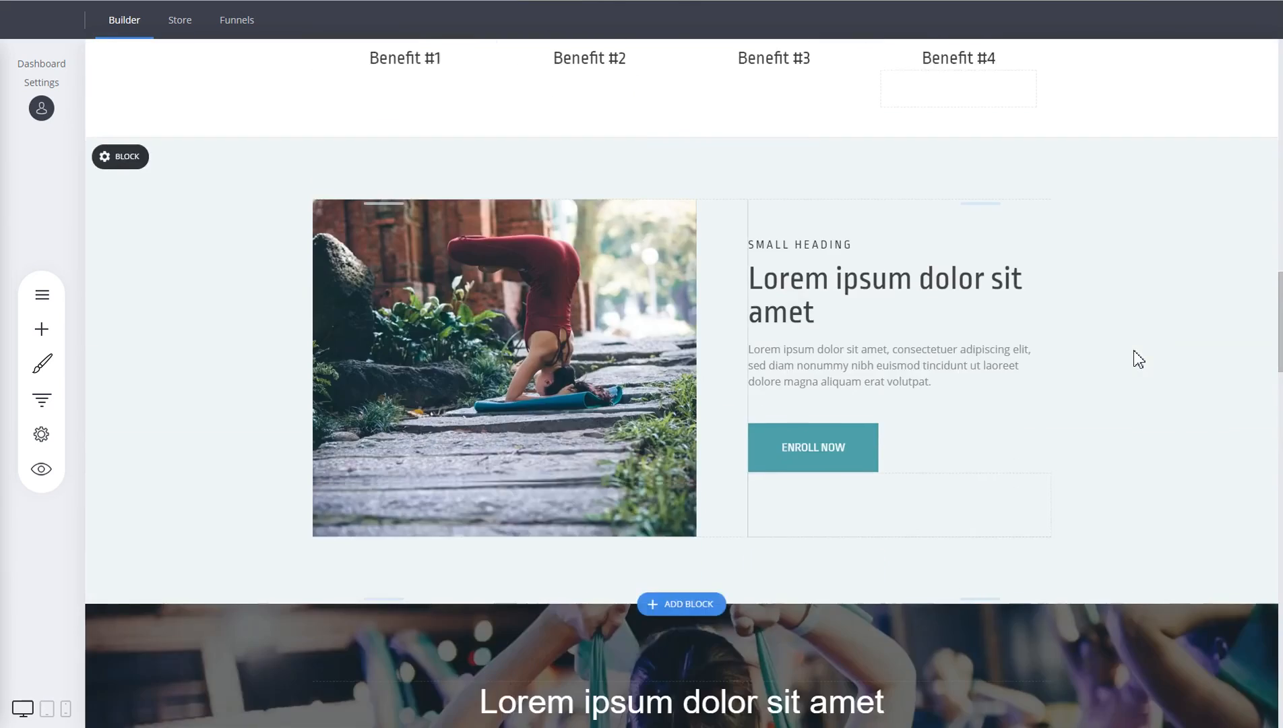
scroll(1138, 359, down, 10)
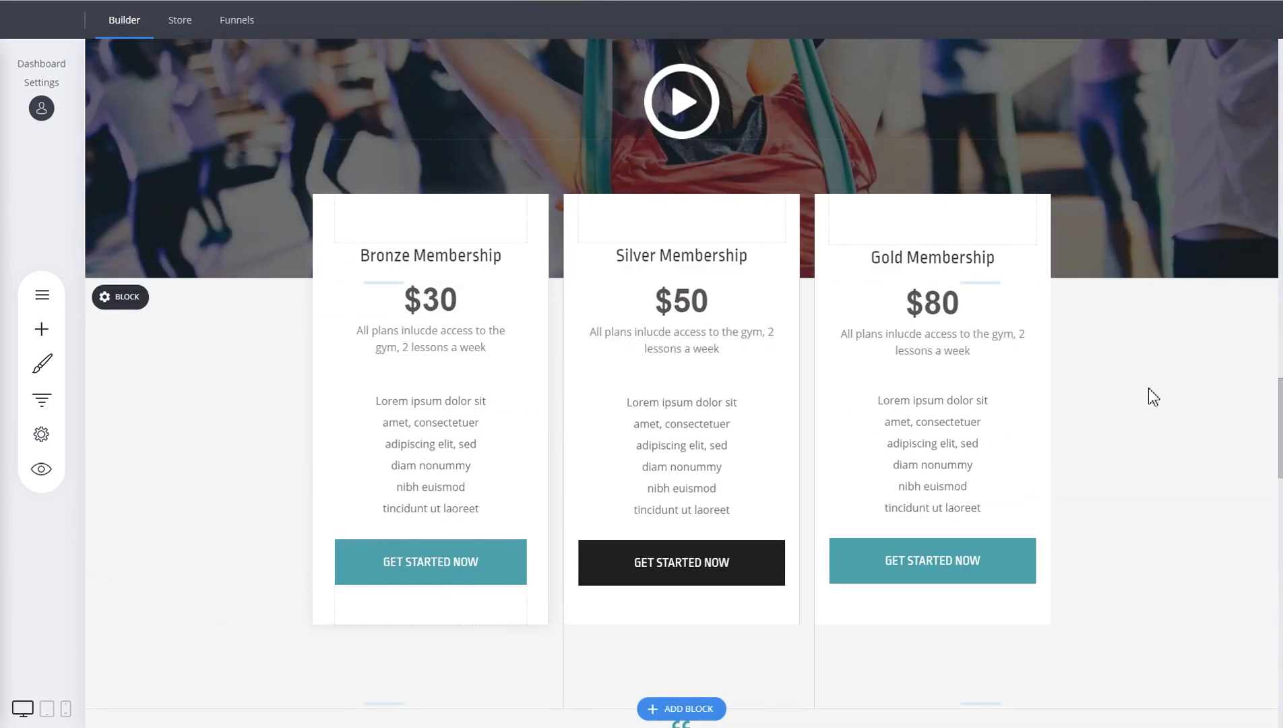
scroll(1147, 390, down, 5)
scroll(1146, 381, up, 15)
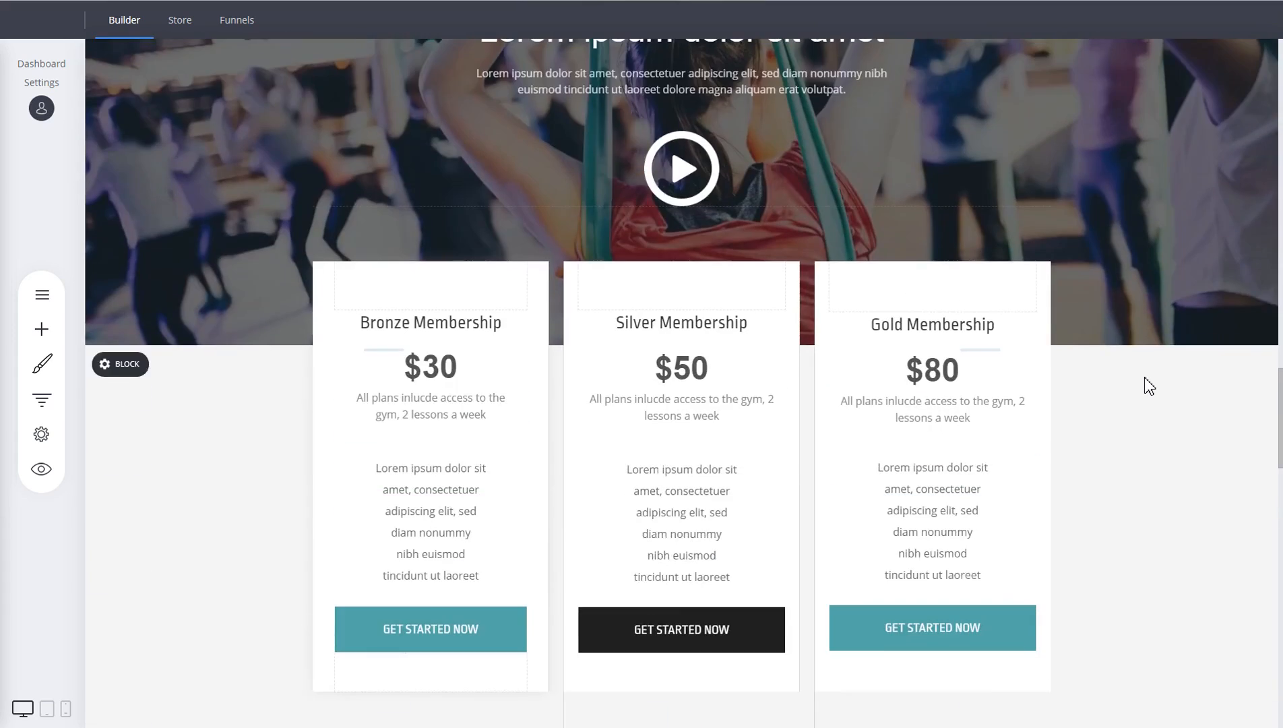
scroll(1148, 386, up, 5)
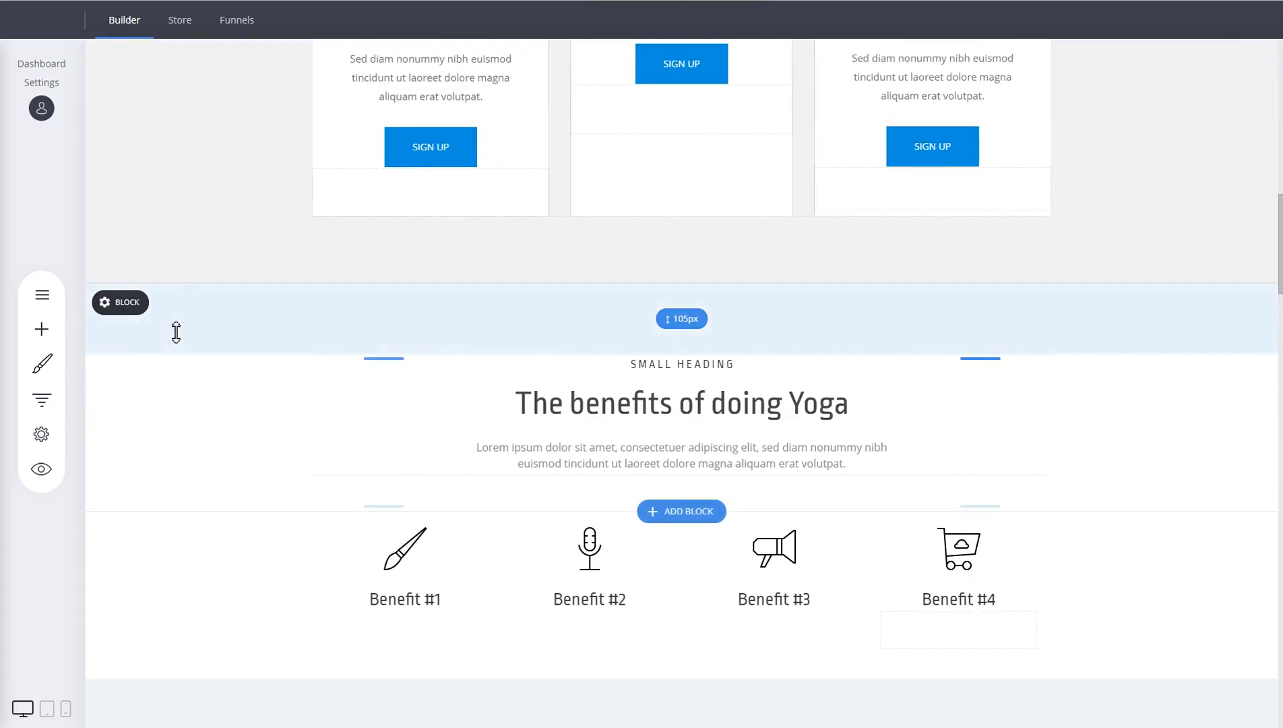
scroll(179, 388, up, 13)
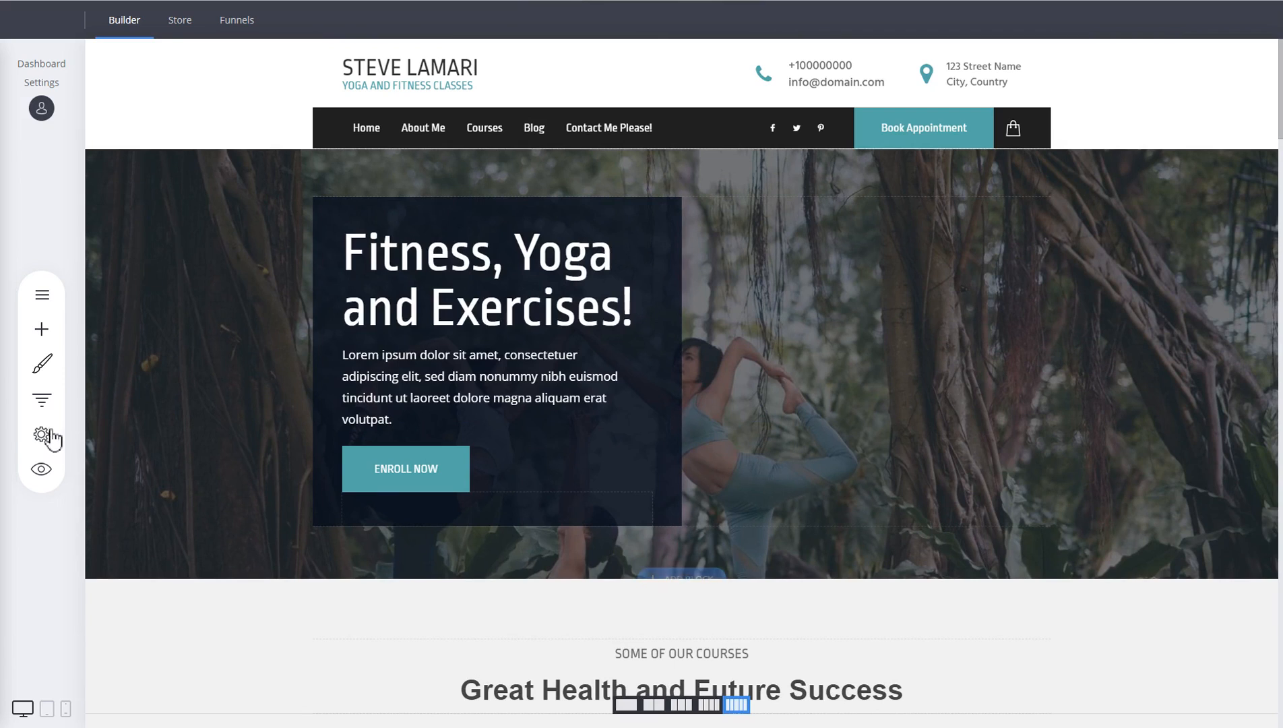
click(43, 434)
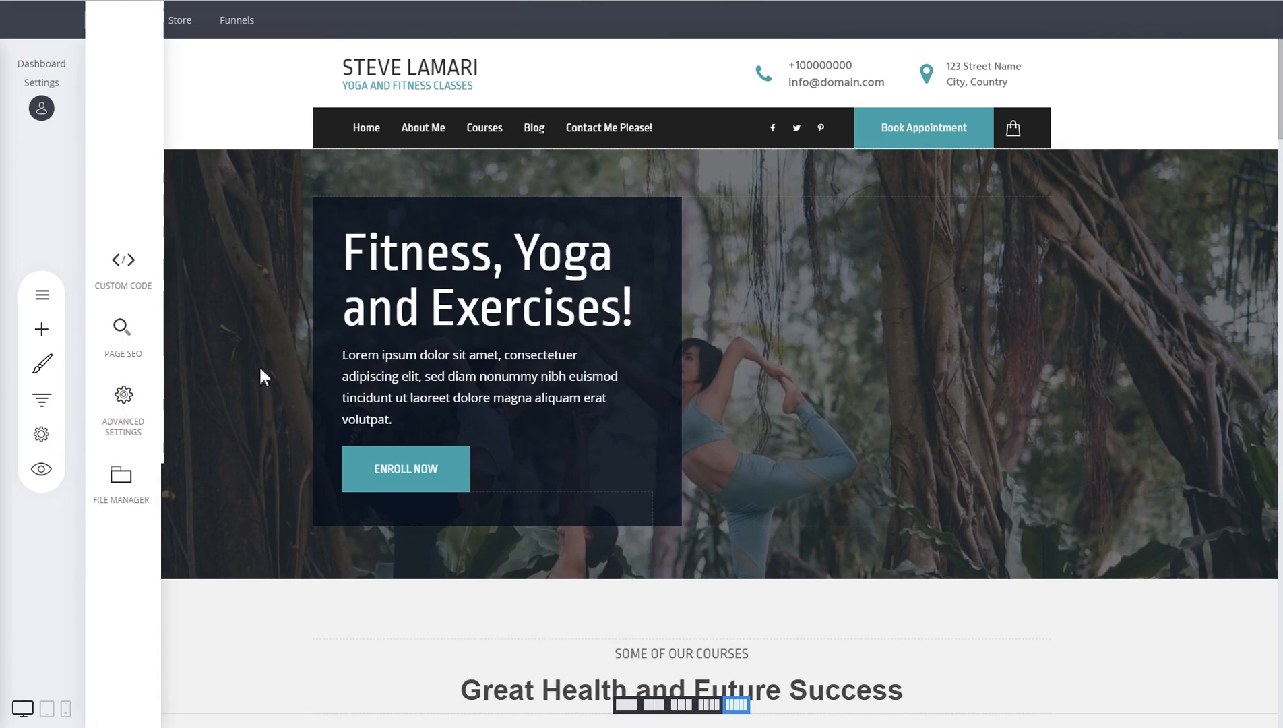
click(225, 288)
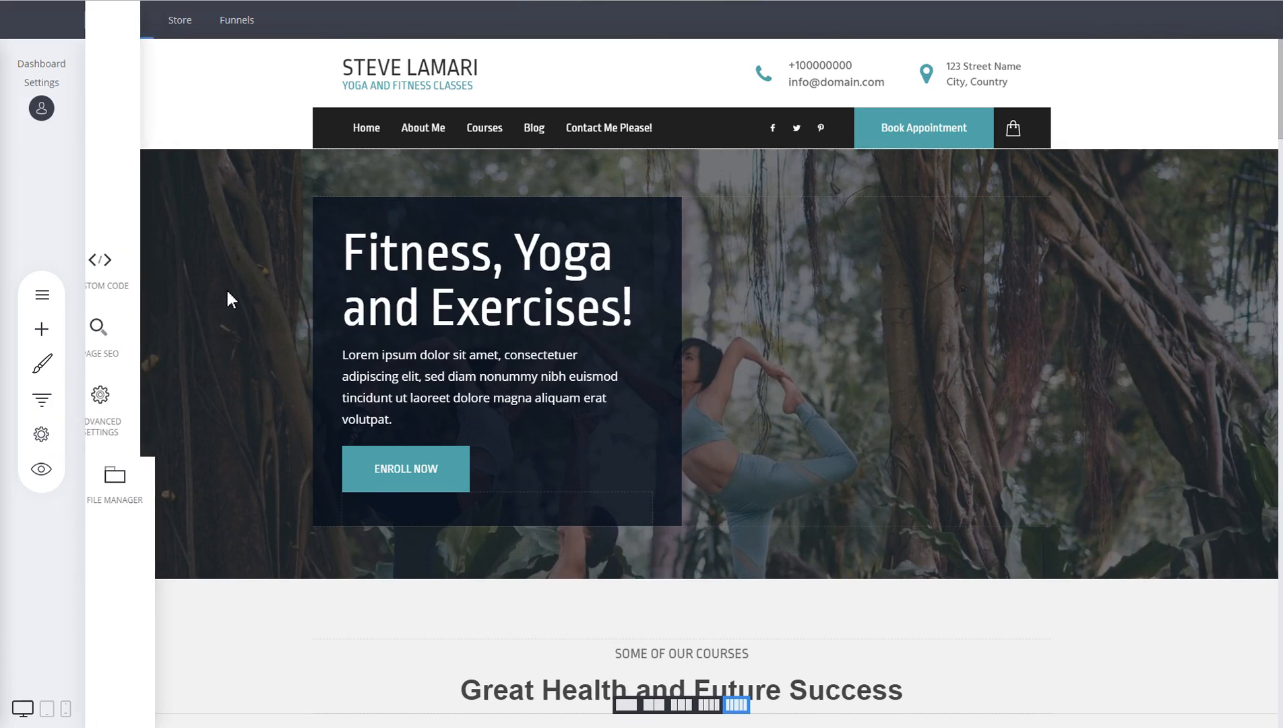
scroll(835, 367, down, 5)
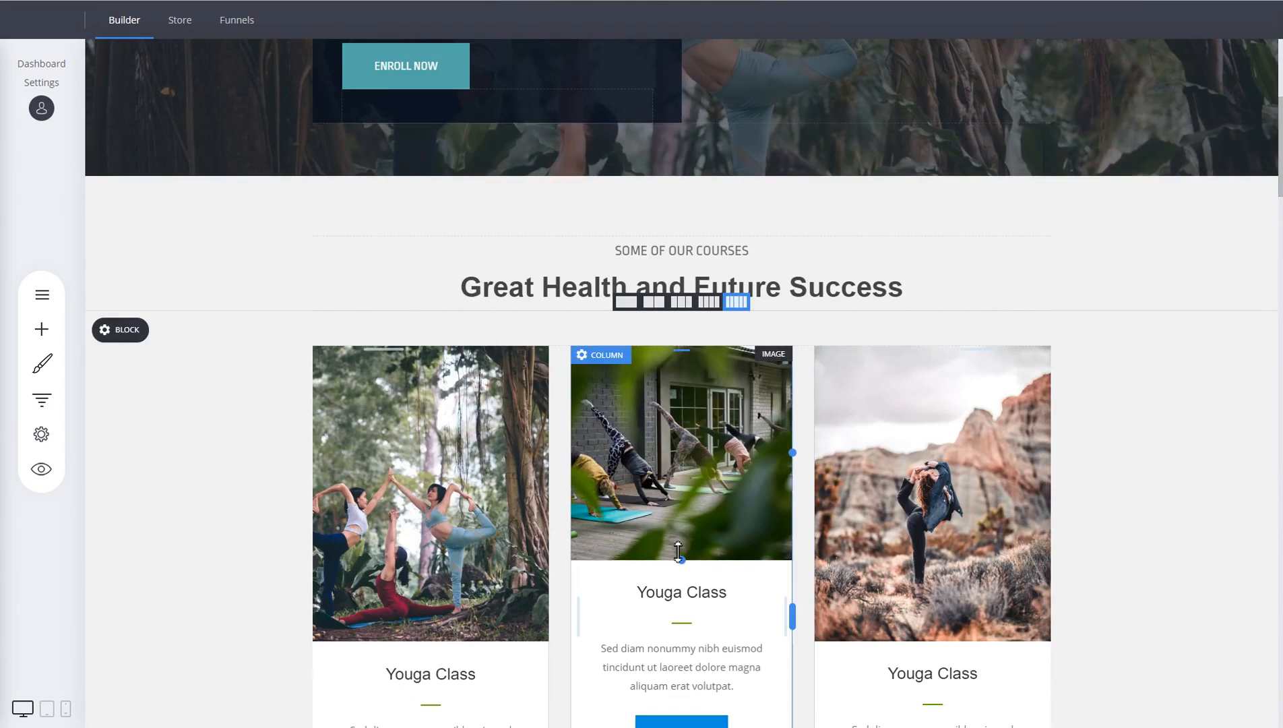
scroll(684, 465, up, 4)
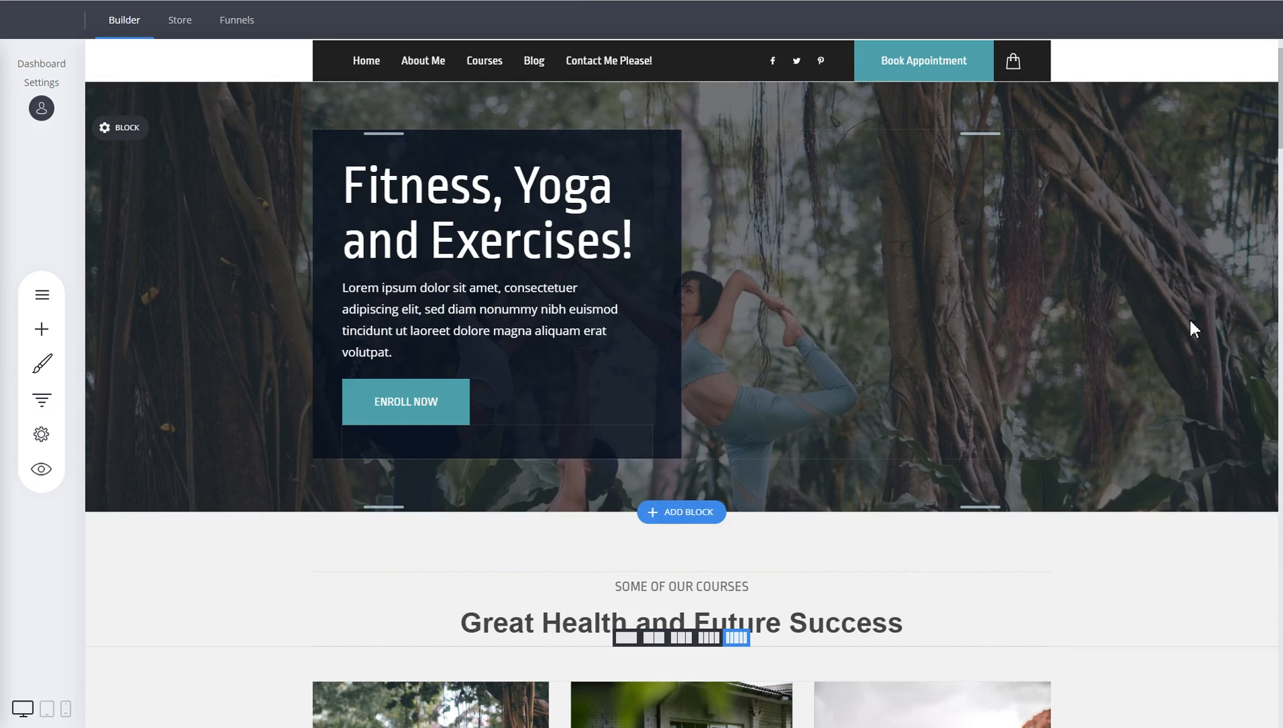
scroll(1190, 319, up, 1)
scroll(1190, 320, down, 2)
scroll(1190, 320, down, 2)
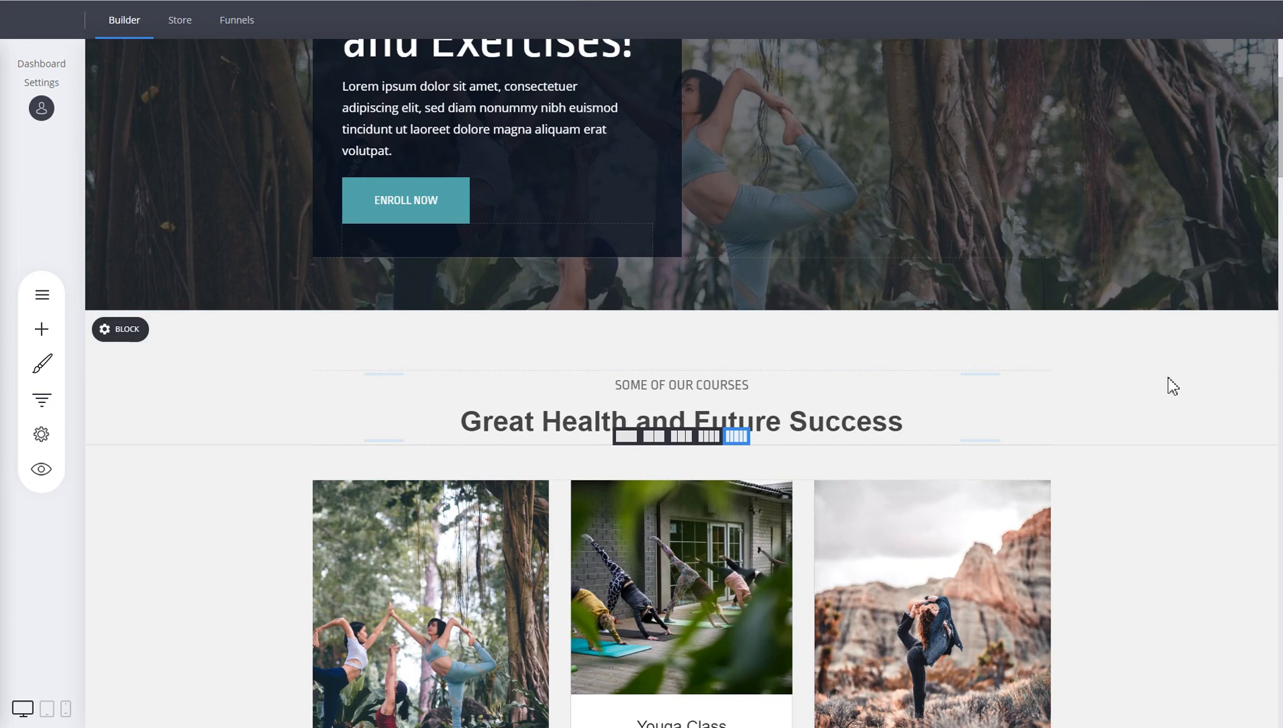
scroll(1155, 384, down, 8)
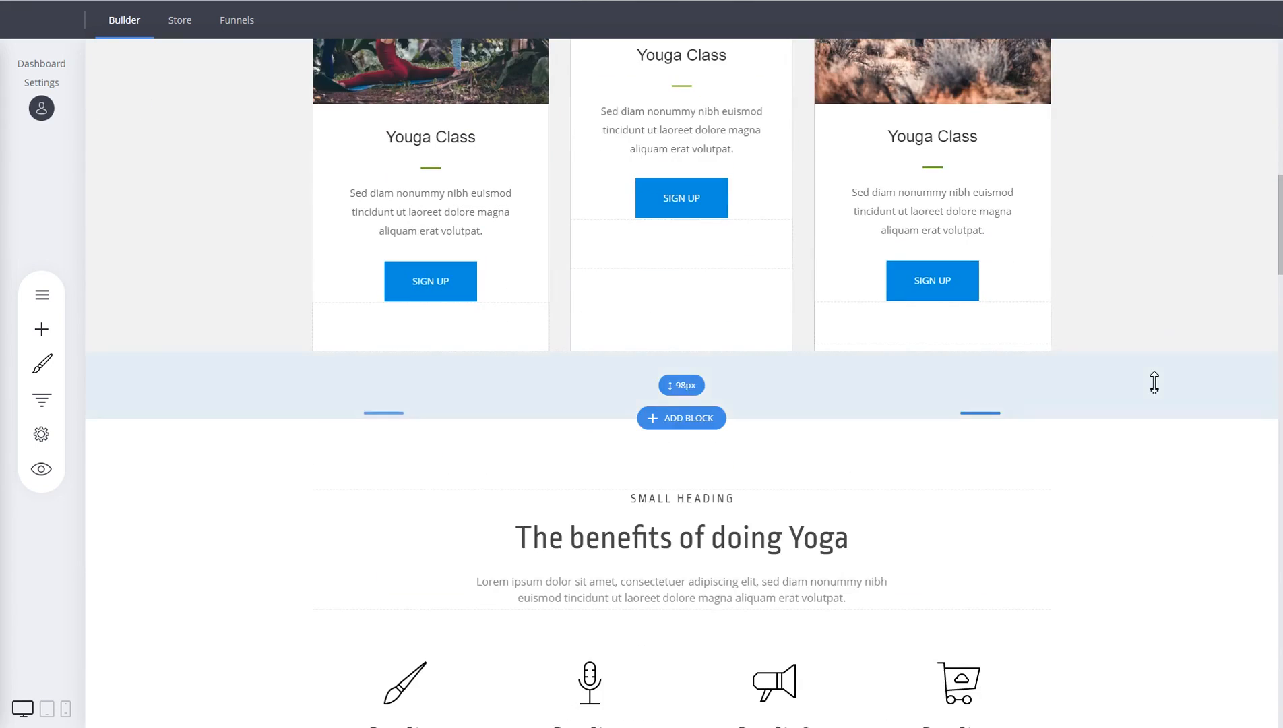
scroll(1154, 384, down, 3)
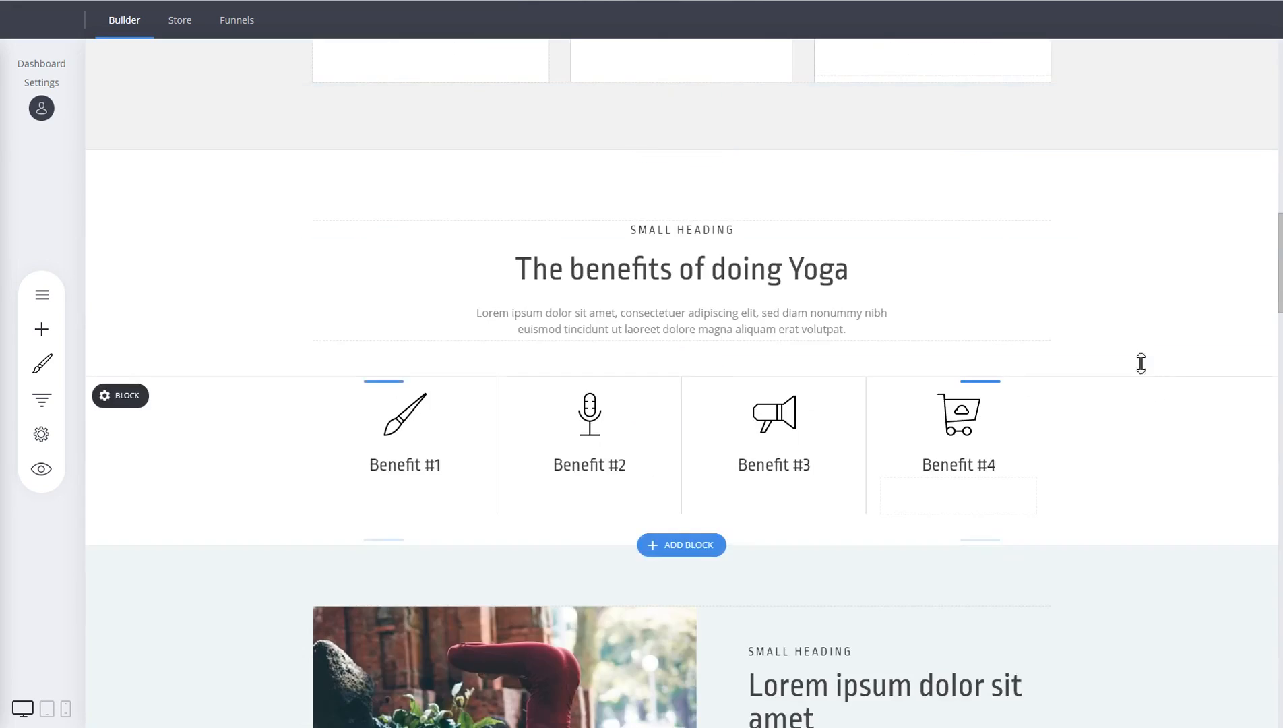
scroll(1162, 398, down, 4)
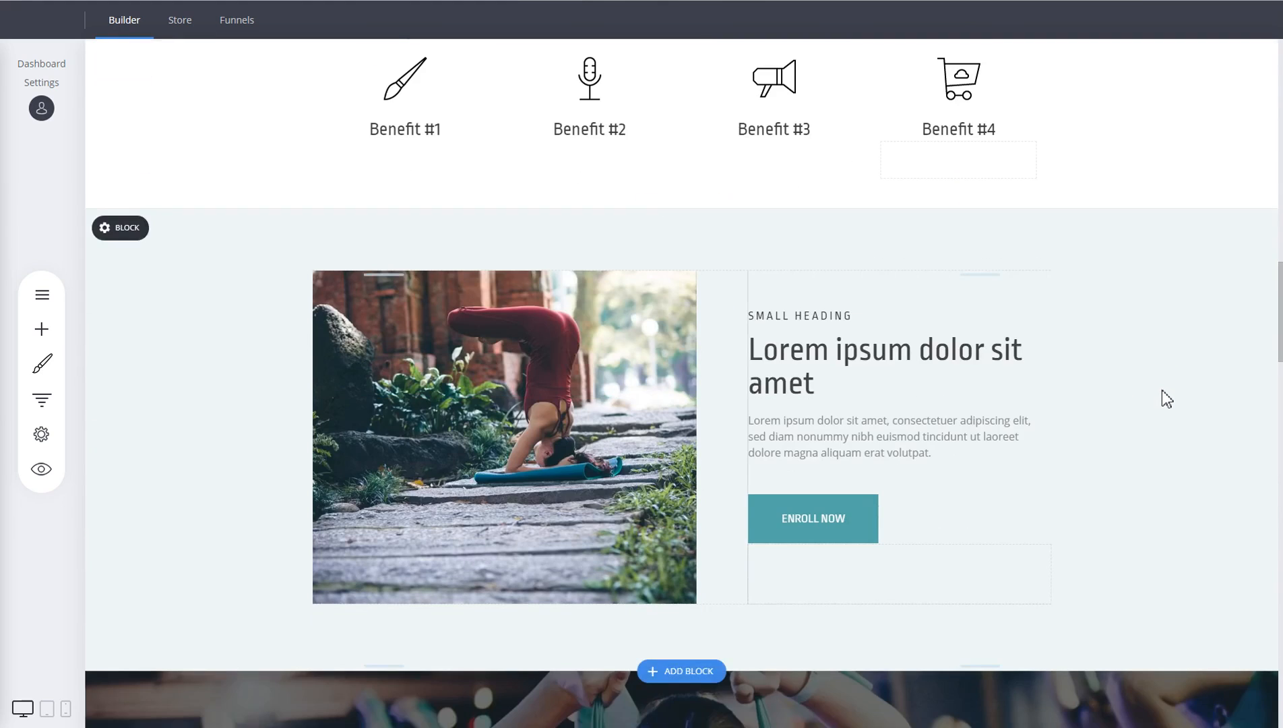
scroll(1161, 390, up, 10)
scroll(1162, 390, up, 5)
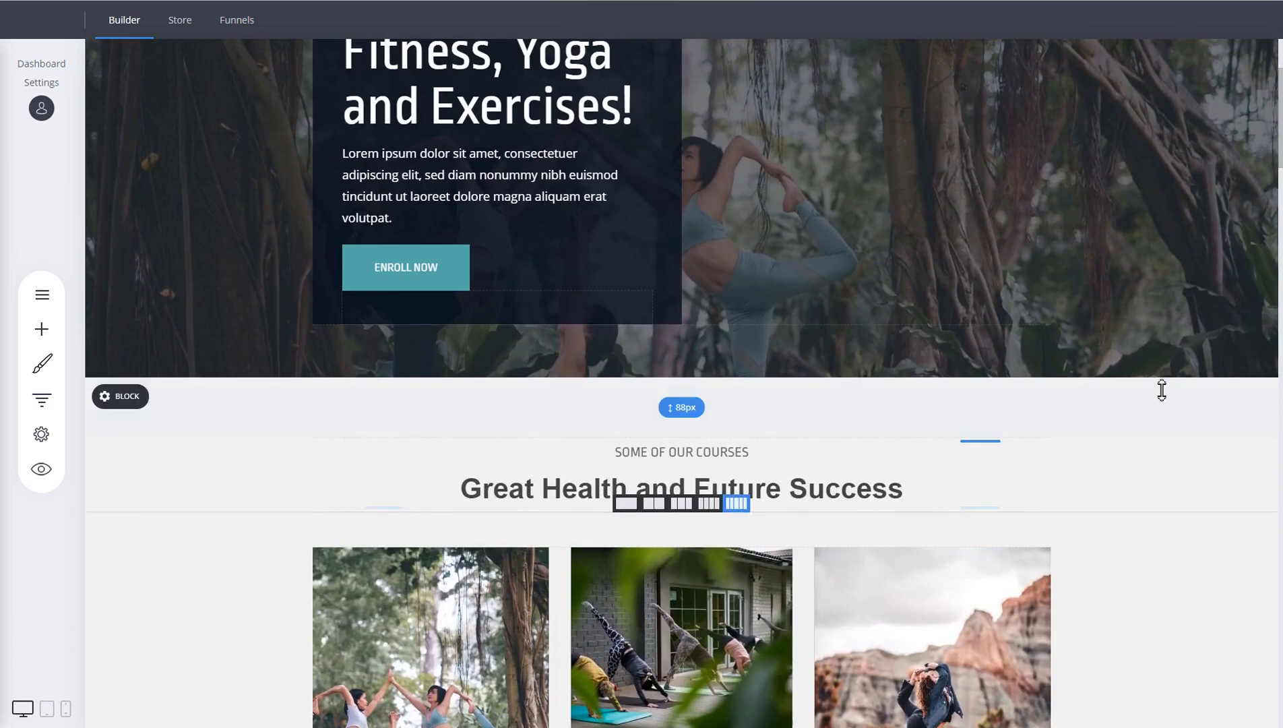